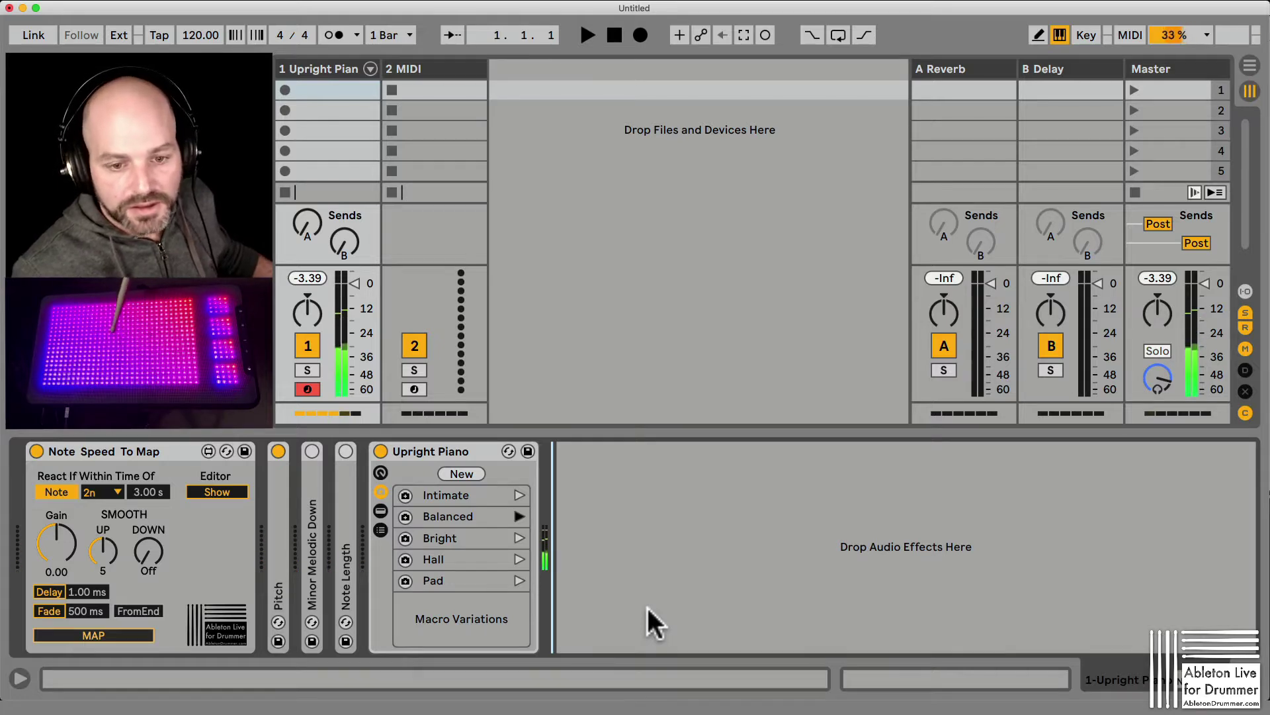
Unfold the Pitch device in the Upright Piano track's device chain.
{"action": "left_click", "coordinate": [438, 446]}
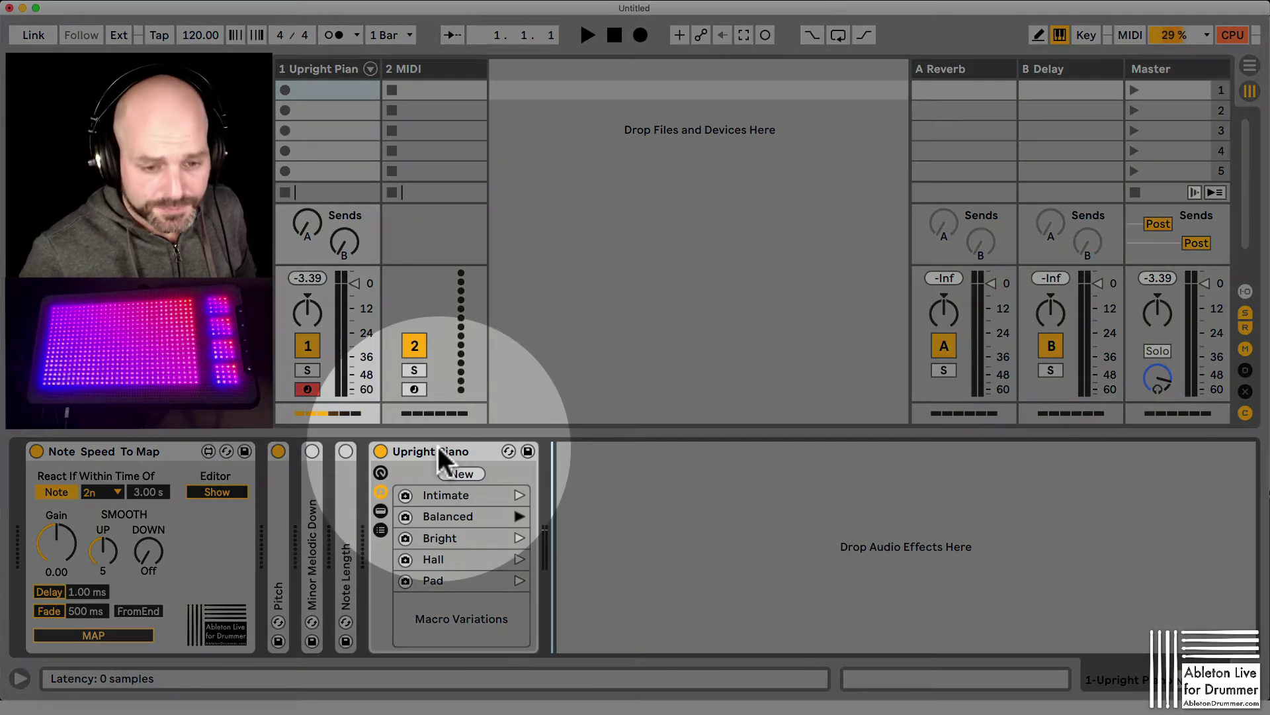
{"action": "left_click", "coordinate": [122, 447]}
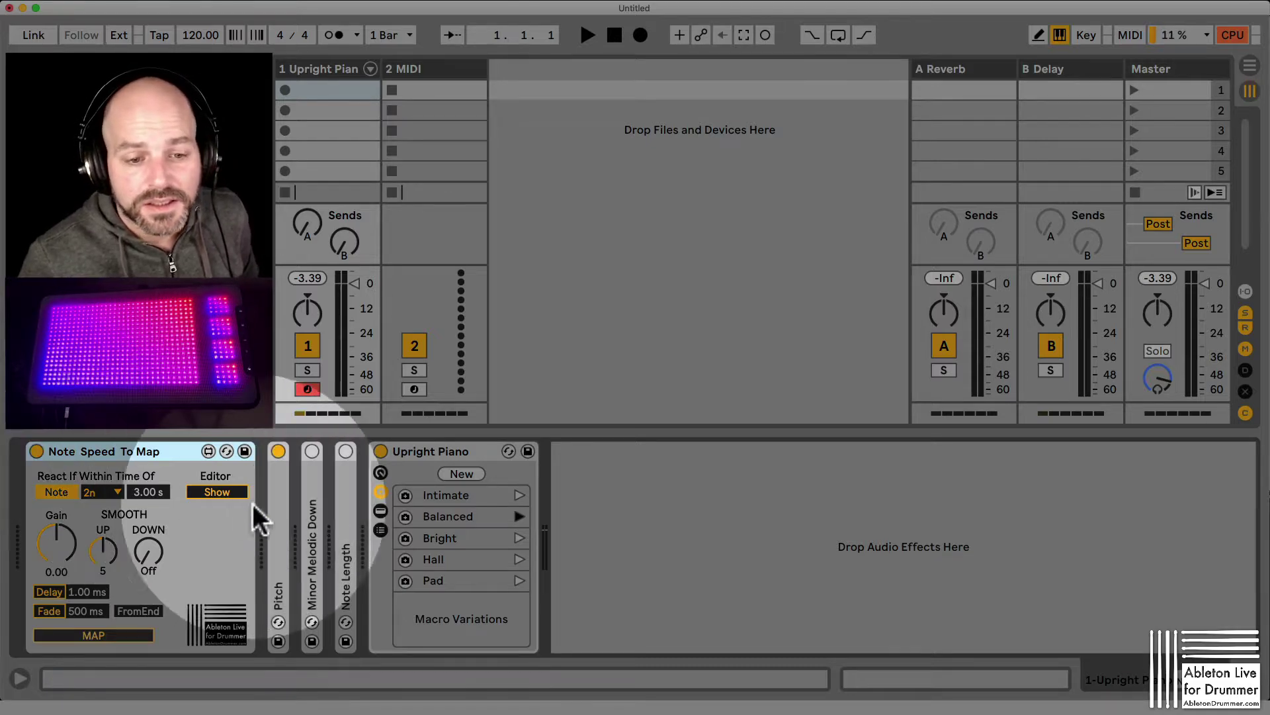
{"action": "double_click", "coordinate": [280, 508]}
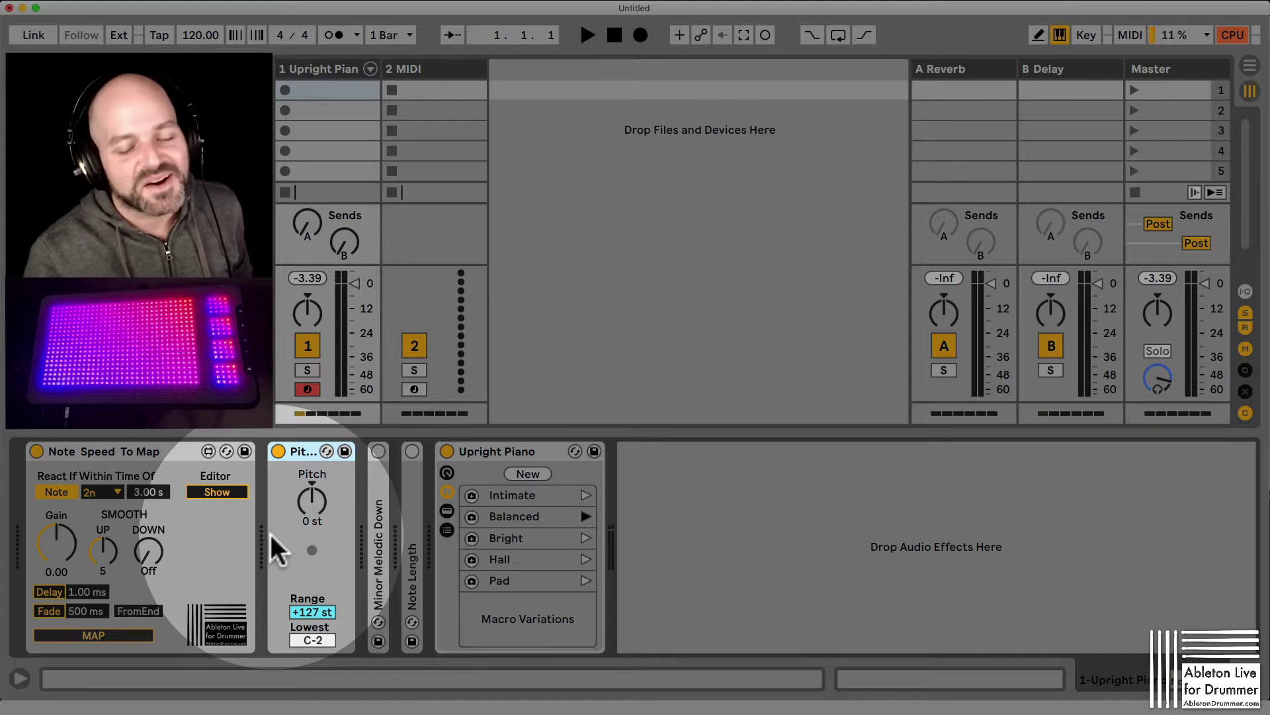
Try transposing the incoming notes down by 24 st and further with the Pitch device, resetting it to 0 st.
{"action": "mouse_move", "coordinate": [319, 503]}
{"action": "left_mouse_down"}
{"action": "mouse_move", "coordinate": [319, 532]}
{"action": "mouse_move", "coordinate": [319, 489]}
{"action": "mouse_move", "coordinate": [319, 539]}
{"action": "mouse_move", "coordinate": [319, 502]}
{"action": "left_mouse_up"}
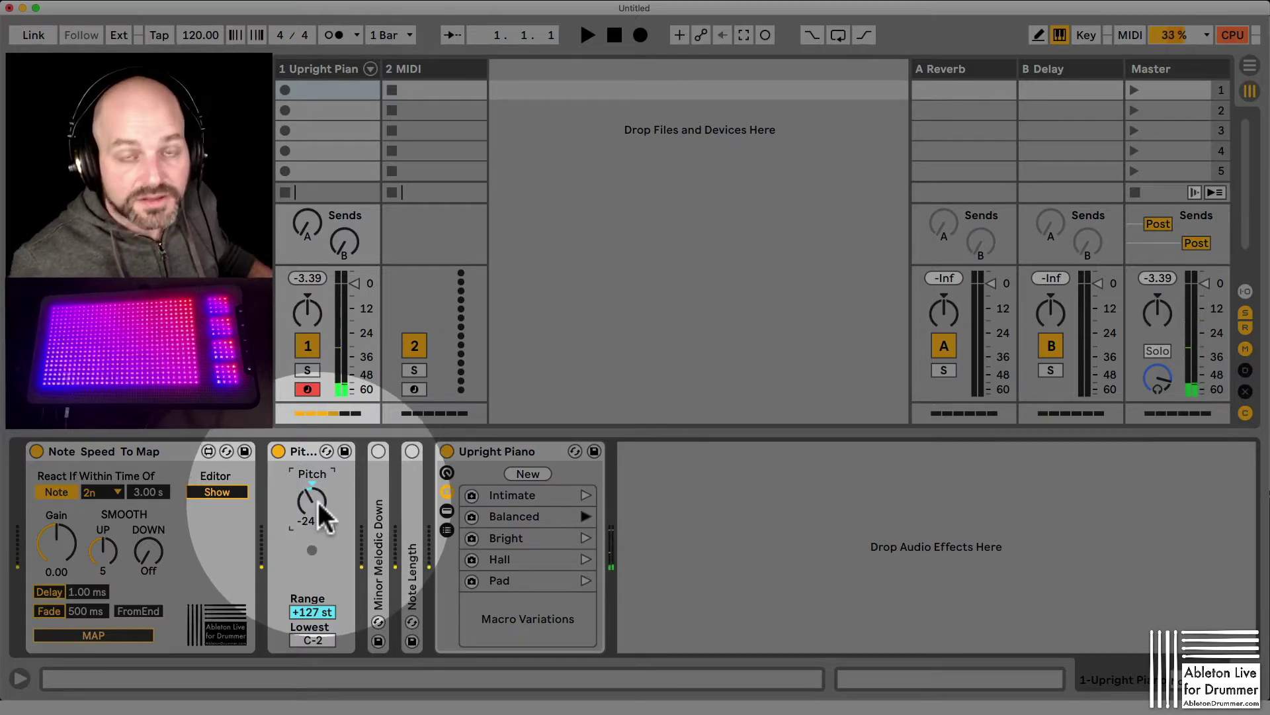
{"action": "double_click", "coordinate": [319, 502]}
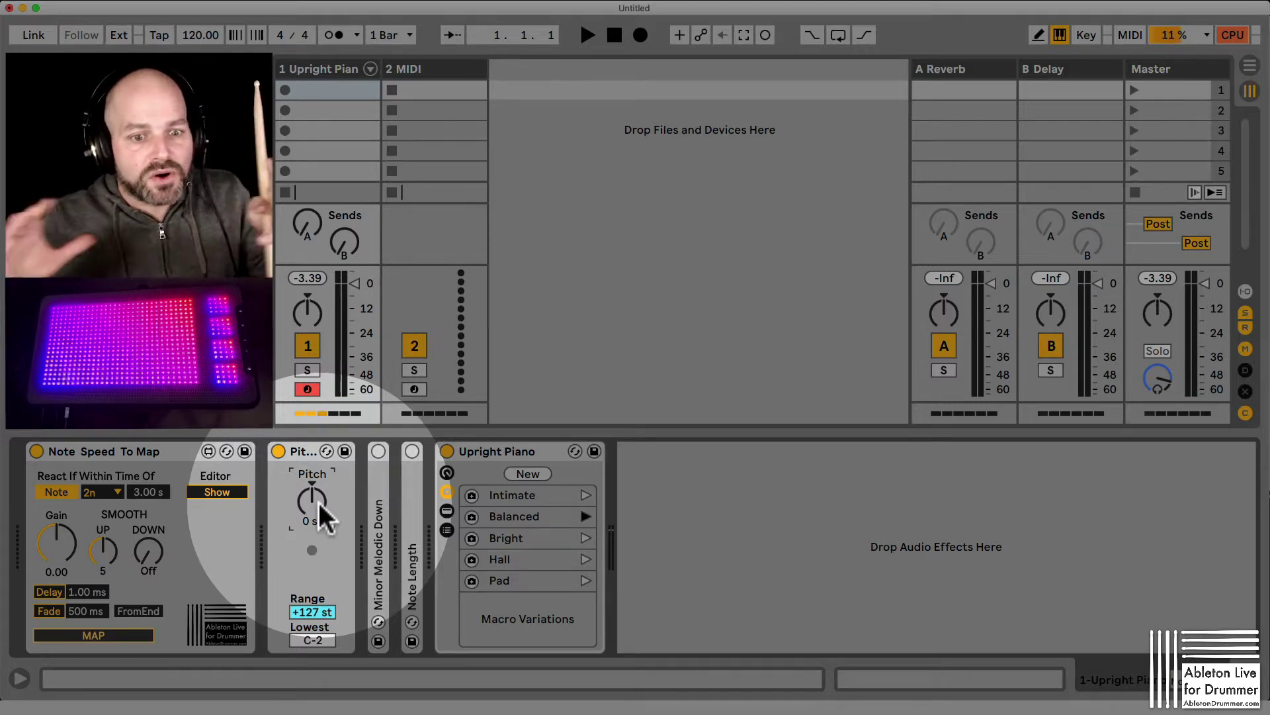
{"action": "mouse_move", "coordinate": [319, 502]}
{"action": "left_mouse_down"}
{"action": "mouse_move", "coordinate": [319, 524]}
{"action": "mouse_move", "coordinate": [312, 495]}
{"action": "left_mouse_up"}
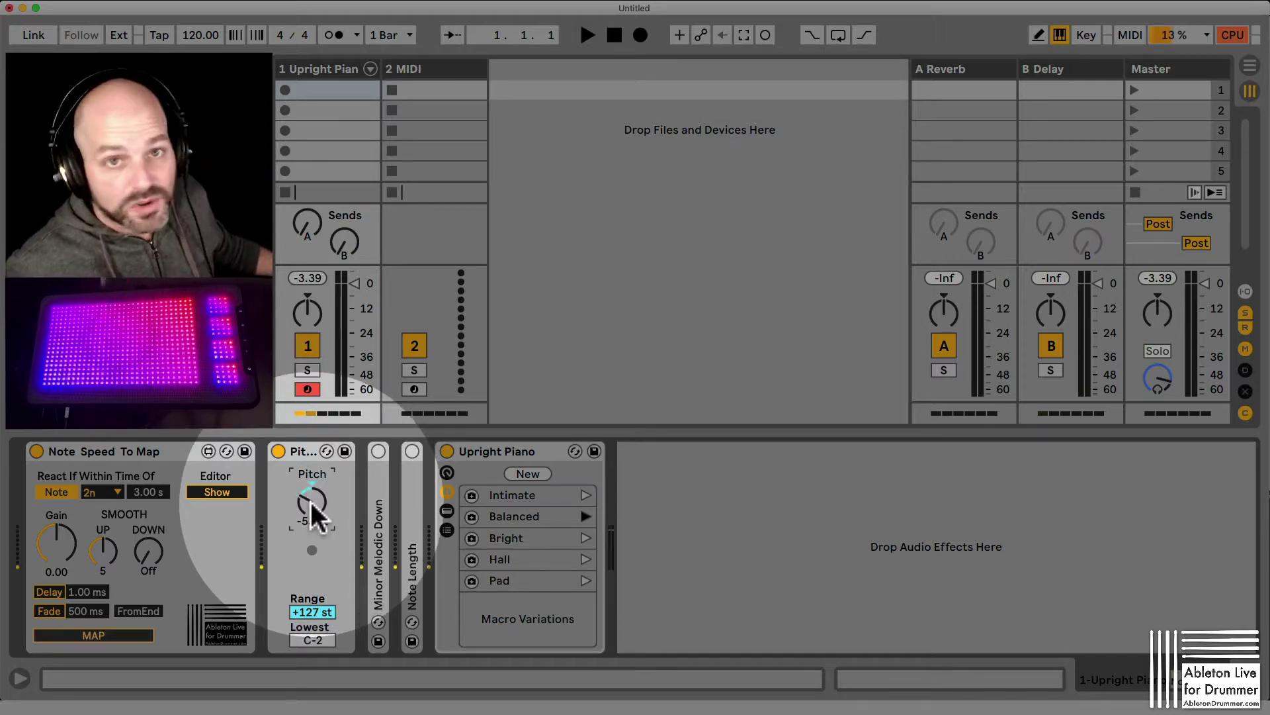
{"action": "double_click", "coordinate": [311, 501]}
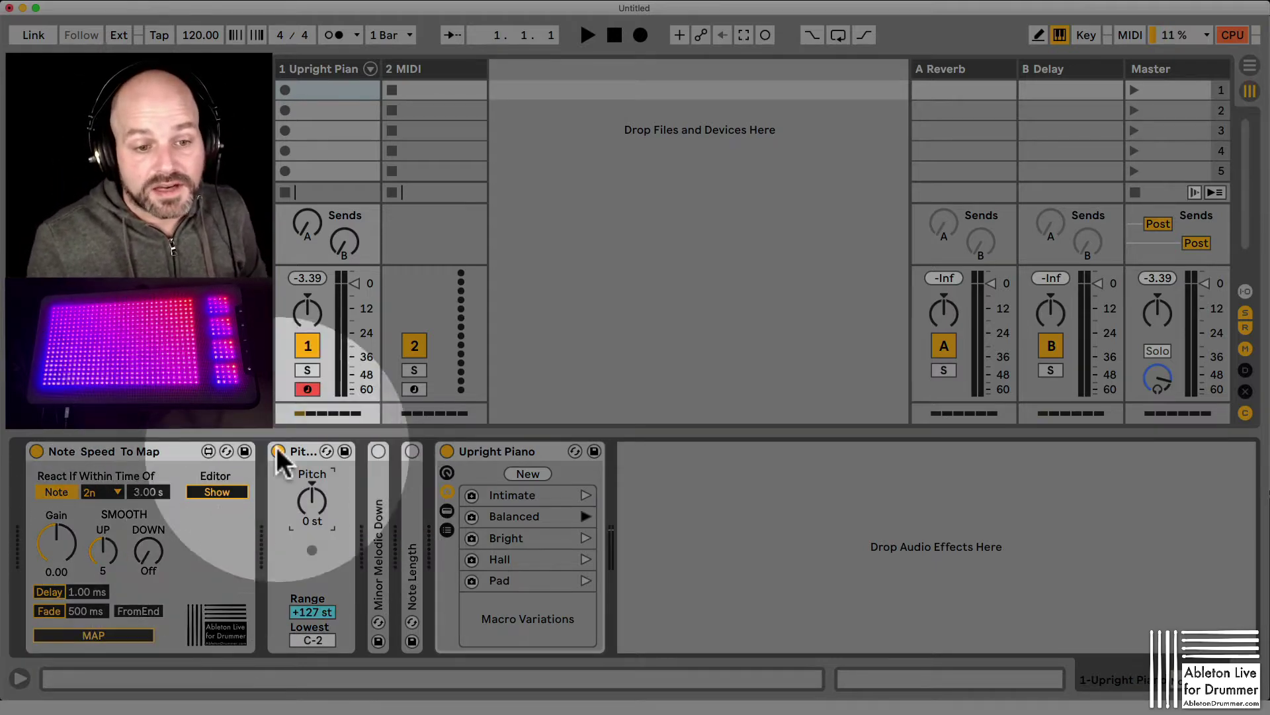
Show the curve editor of Note Speed To Map and map the device to the Pitch knob.
{"action": "left_click", "coordinate": [219, 492]}
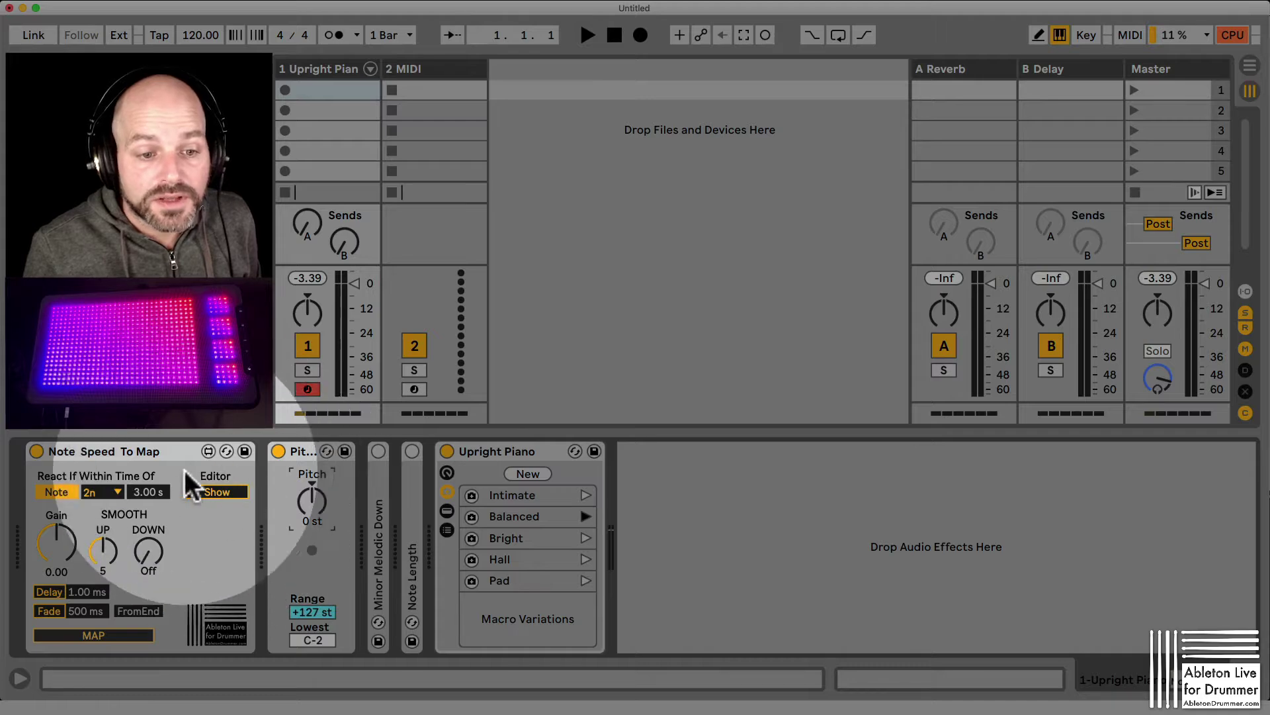
{"action": "left_click", "coordinate": [218, 492]}
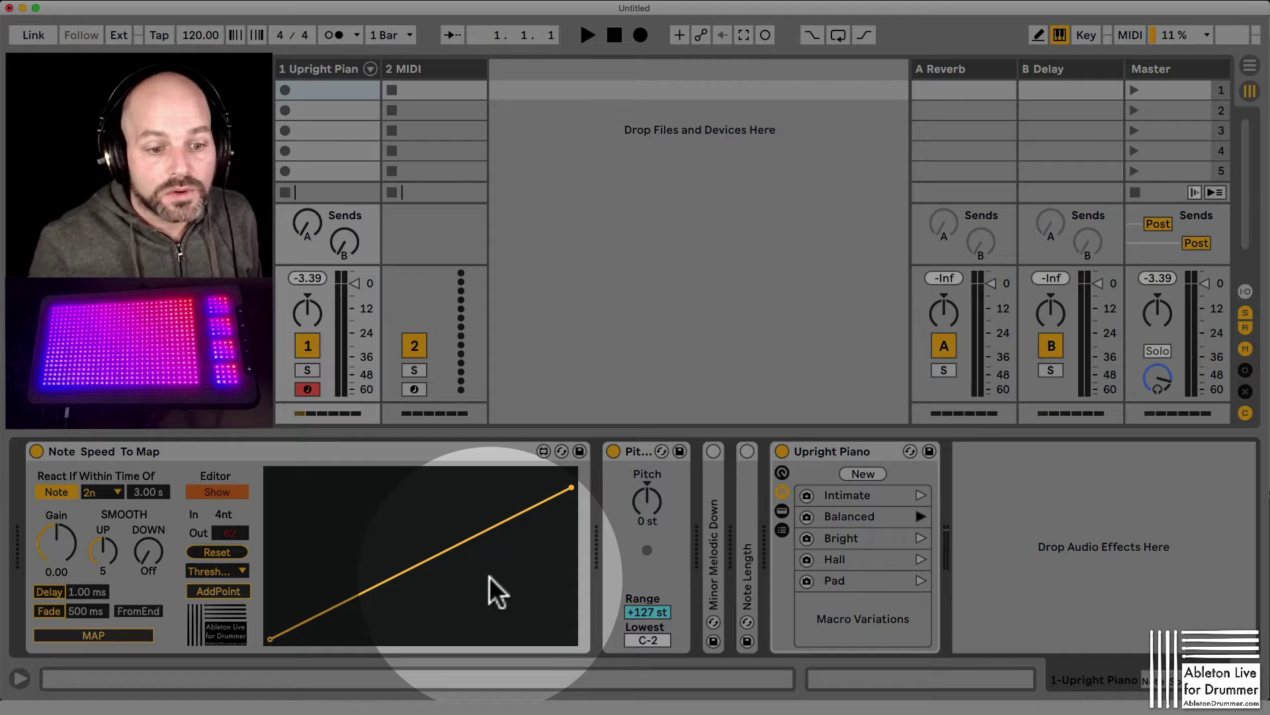
{"action": "left_click", "coordinate": [124, 633]}
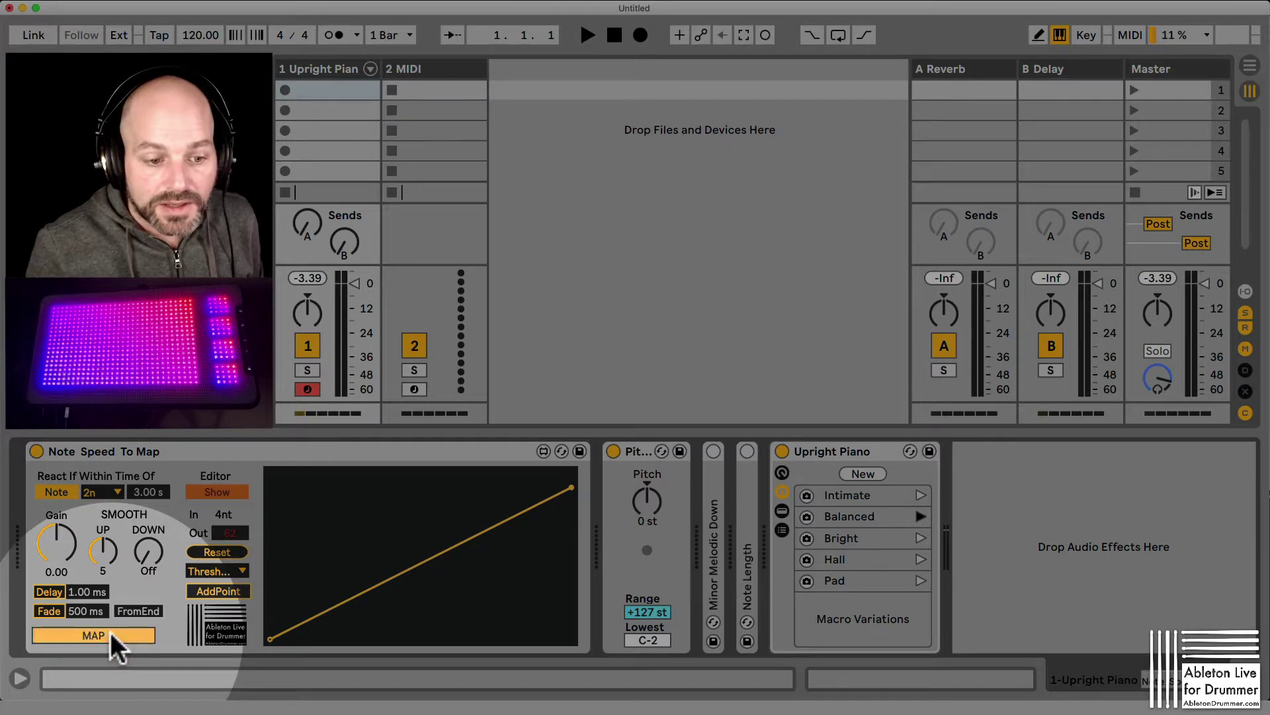
{"action": "left_click", "coordinate": [650, 496]}
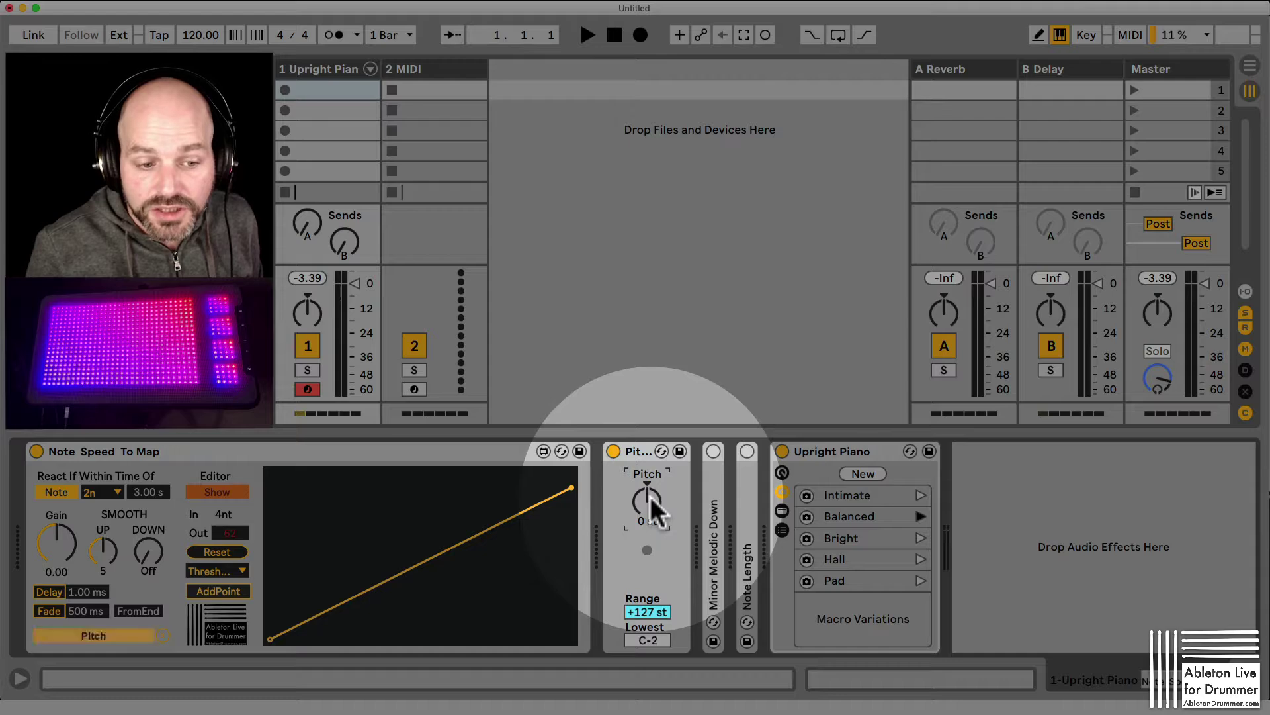
Try mapping Note Speed To Map to the piano track's volume, and return the mapping to the Pitch knob.
{"action": "left_click", "coordinate": [650, 496]}
{"action": "left_click", "coordinate": [150, 634]}
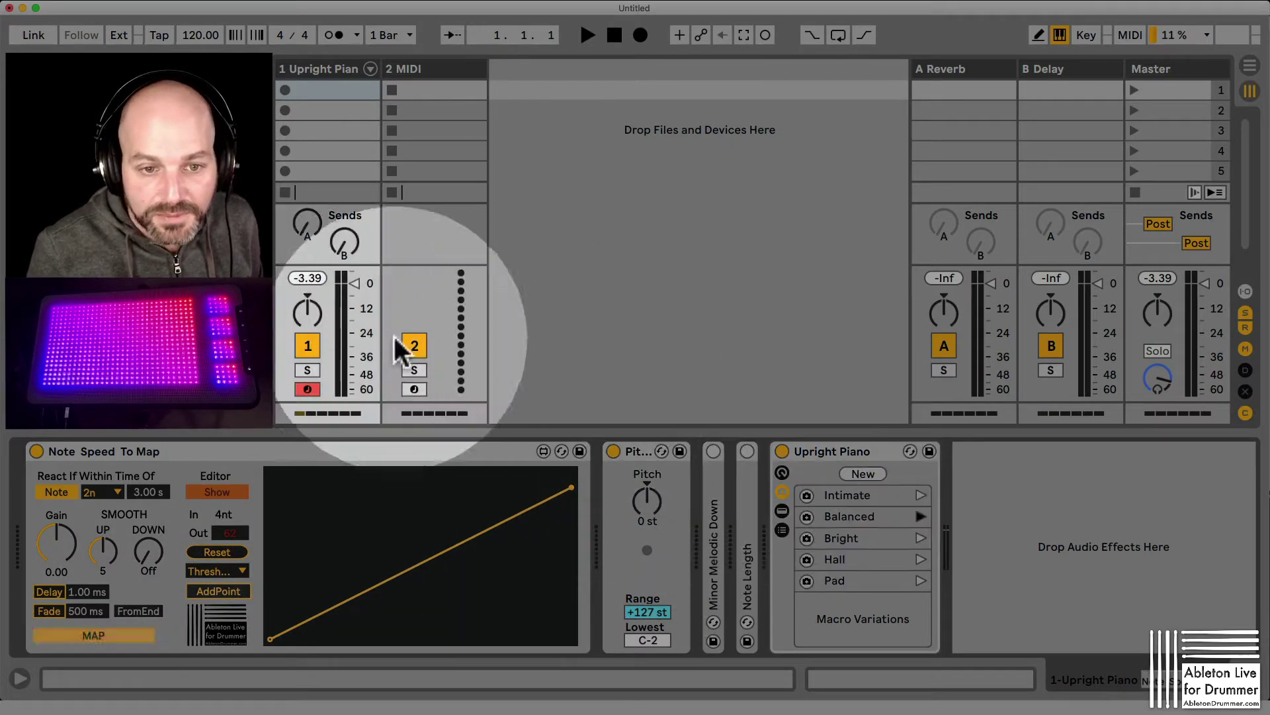
{"action": "left_click", "coordinate": [352, 280]}
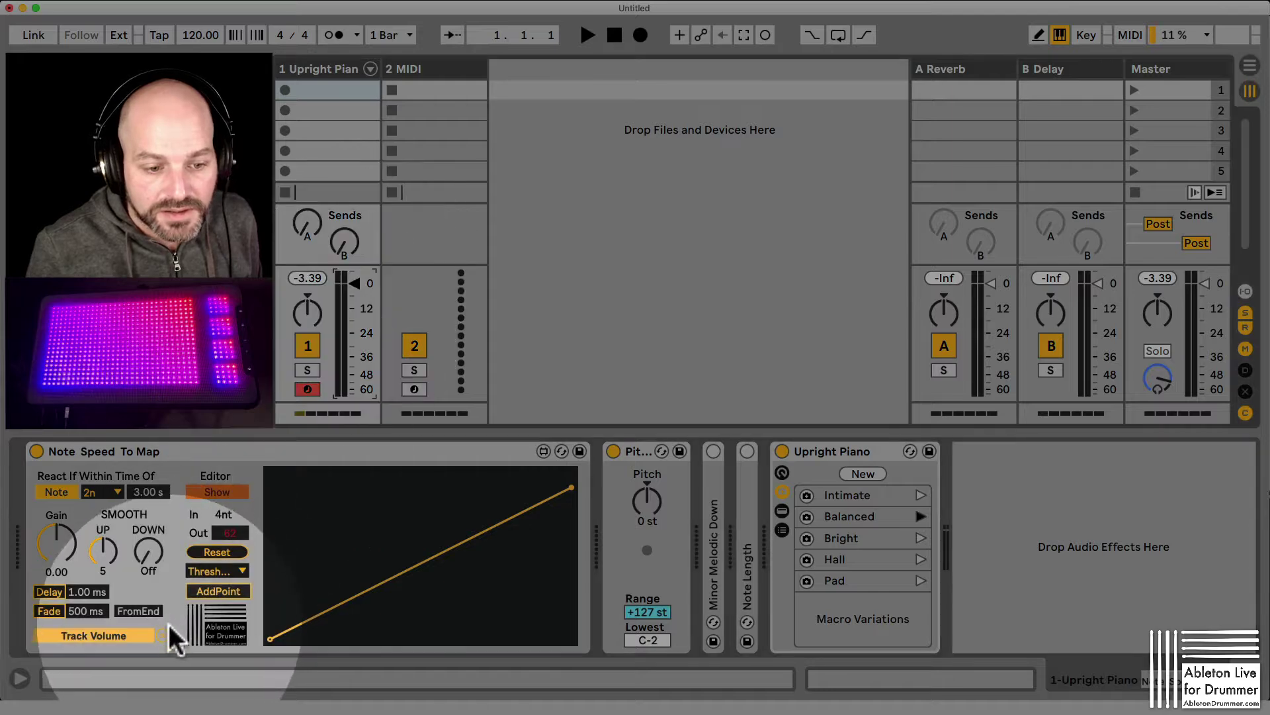
{"action": "left_click", "coordinate": [105, 628]}
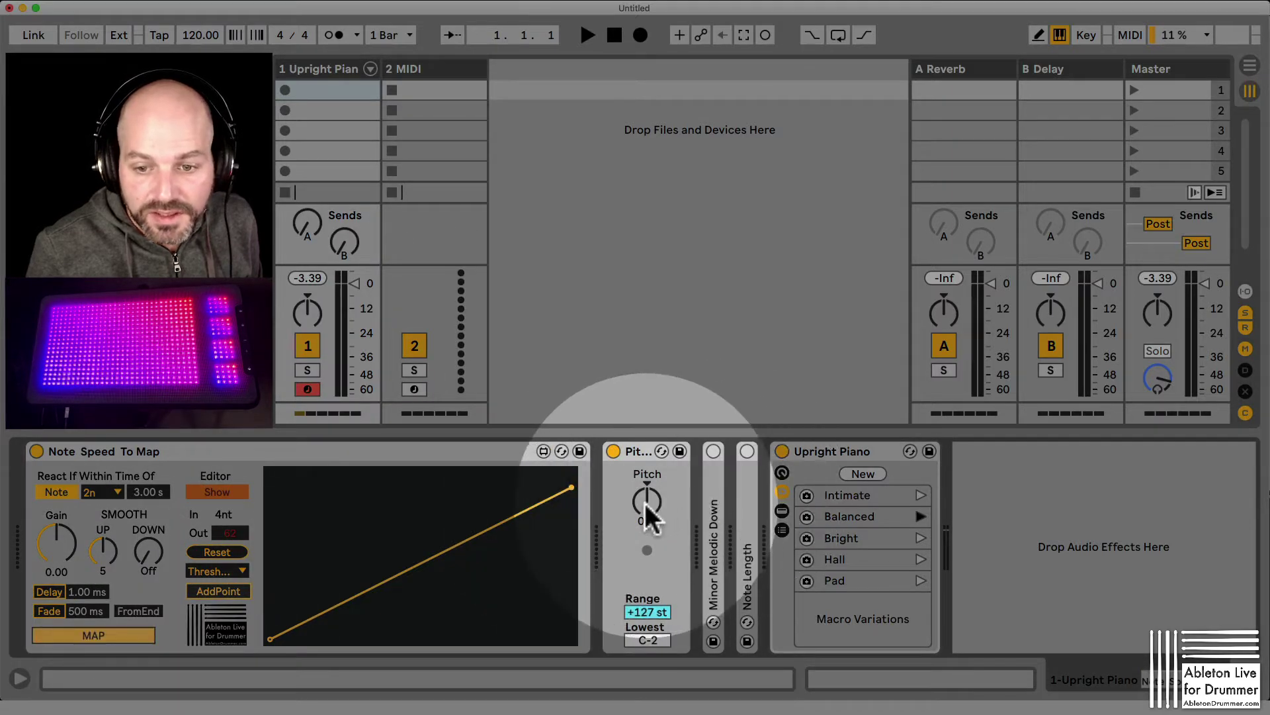
{"action": "left_click", "coordinate": [646, 503]}
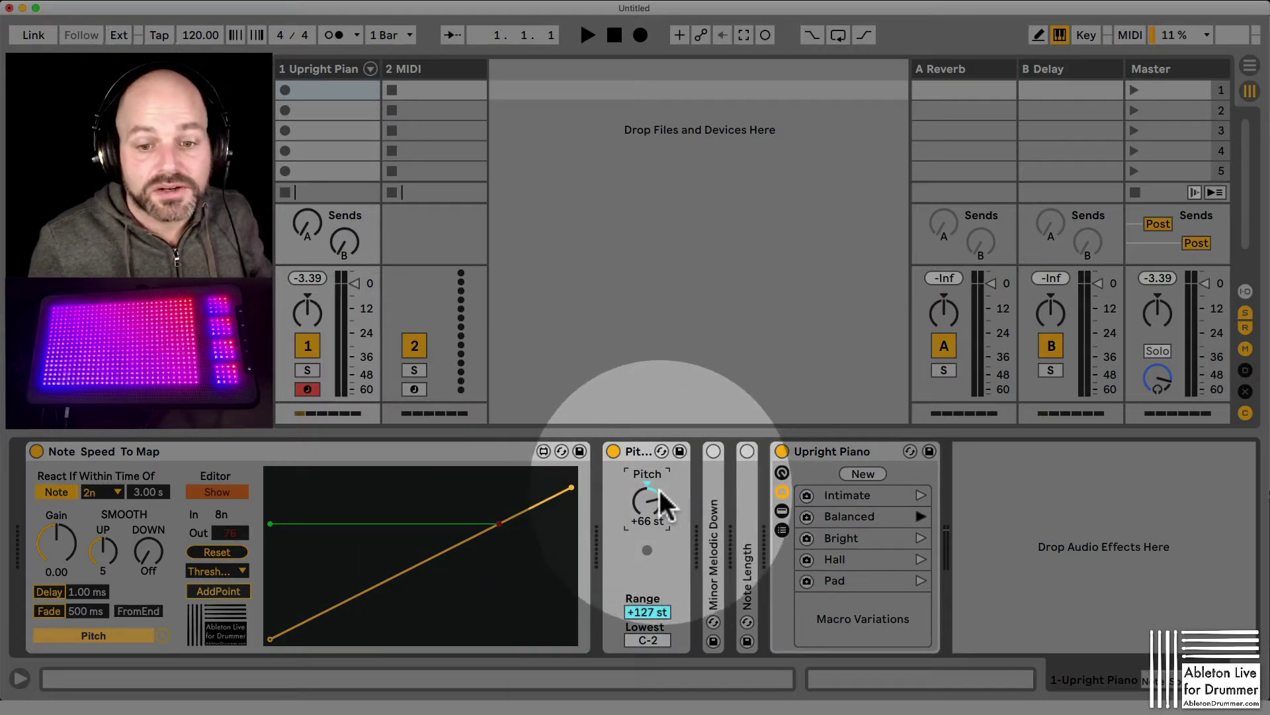
Bring the Pitch knob to -1 st and flatten the mapping curve by raising its start point and lowering its end point.
{"action": "mouse_move", "coordinate": [646, 504]}
{"action": "left_mouse_down"}
{"action": "mouse_move", "coordinate": [646, 487]}
{"action": "mouse_move", "coordinate": [646, 556]}
{"action": "mouse_move", "coordinate": [648, 504]}
{"action": "left_mouse_up"}
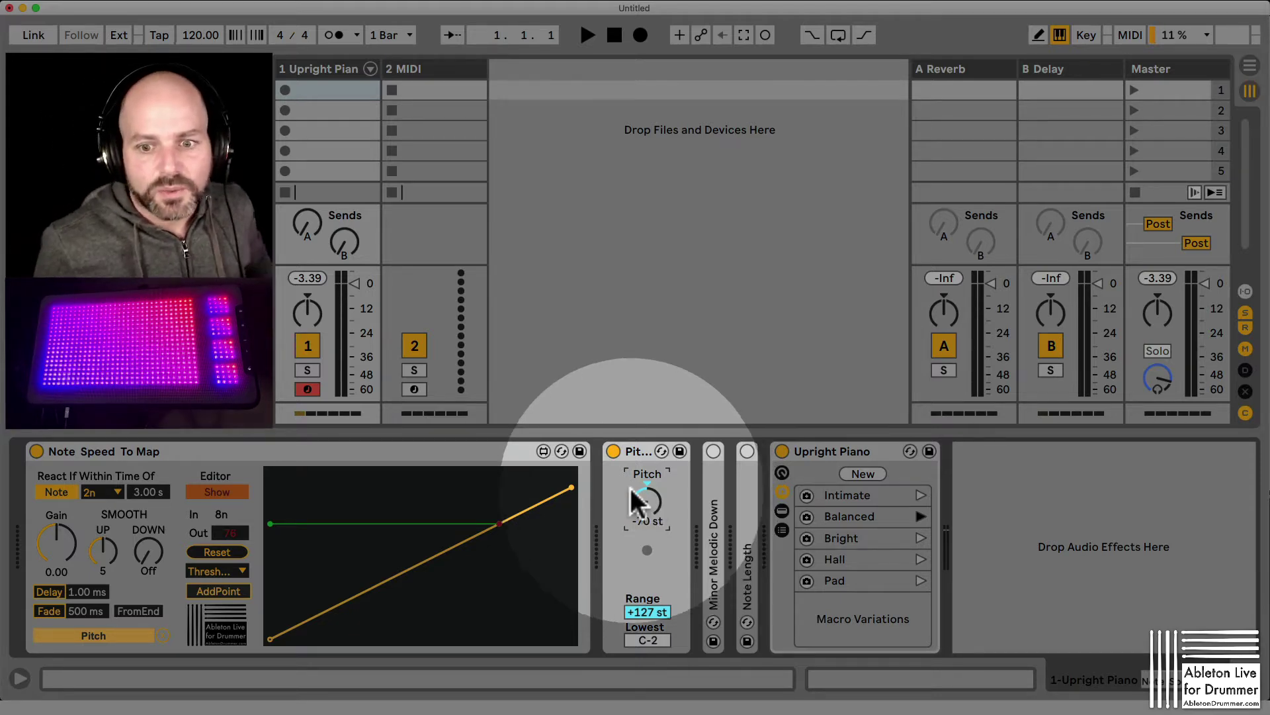
{"action": "mouse_move", "coordinate": [649, 502]}
{"action": "left_mouse_down"}
{"action": "mouse_move", "coordinate": [648, 488]}
{"action": "mouse_move", "coordinate": [650, 501]}
{"action": "left_mouse_up"}
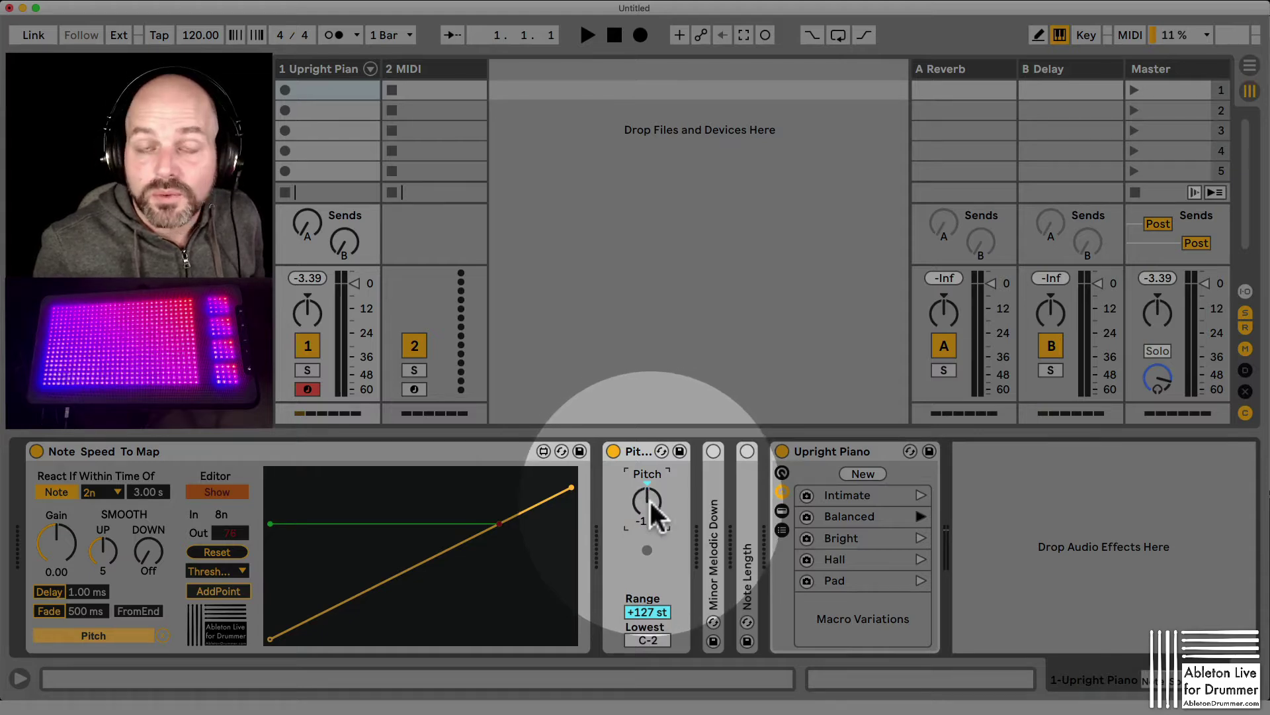
{"action": "left_click", "coordinate": [270, 637]}
{"action": "left_click_drag", "start_coordinate": [266, 627], "coordinate": [264, 578]}
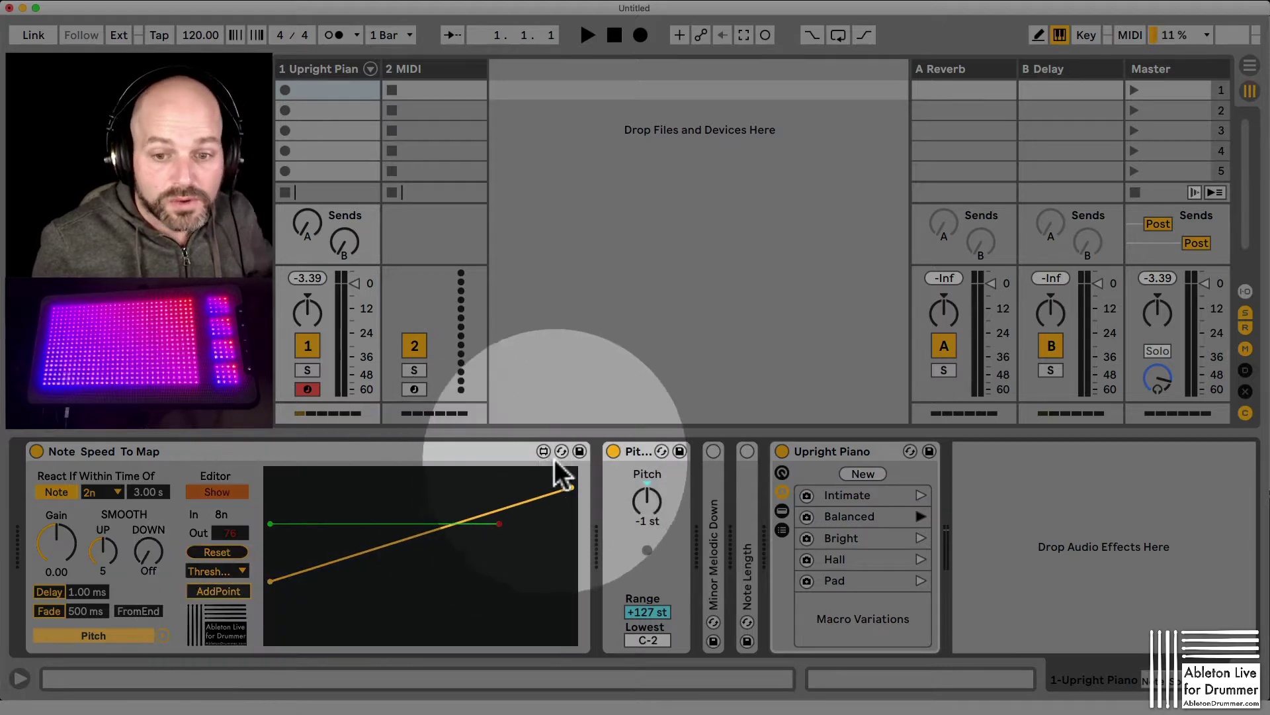
{"action": "left_click_drag", "start_coordinate": [569, 488], "coordinate": [583, 510]}
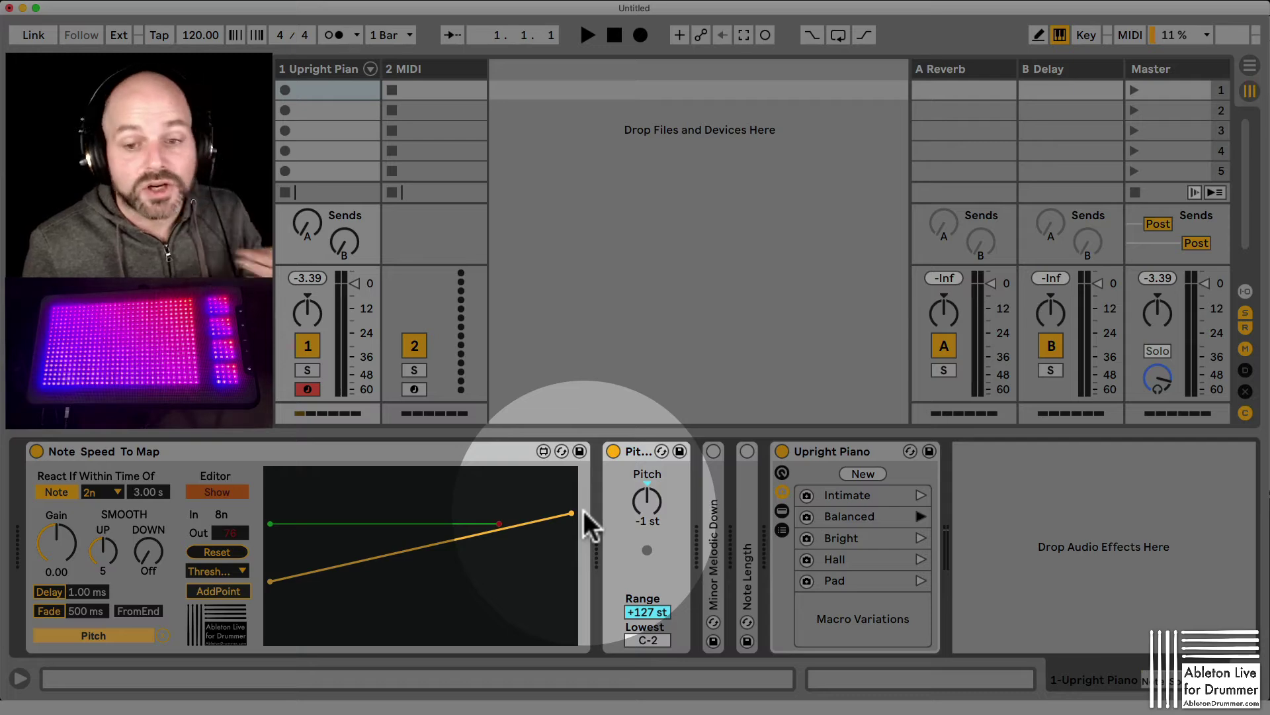
Fine-tune the mapping curve, lowering its end point slightly to about y 81 and raising its start point a little.
{"action": "mouse_move", "coordinate": [267, 580]}
{"action": "mouse_move", "coordinate": [268, 579]}
{"action": "left_mouse_down"}
{"action": "mouse_move", "coordinate": [259, 649]}
{"action": "mouse_move", "coordinate": [260, 588]}
{"action": "left_mouse_up"}
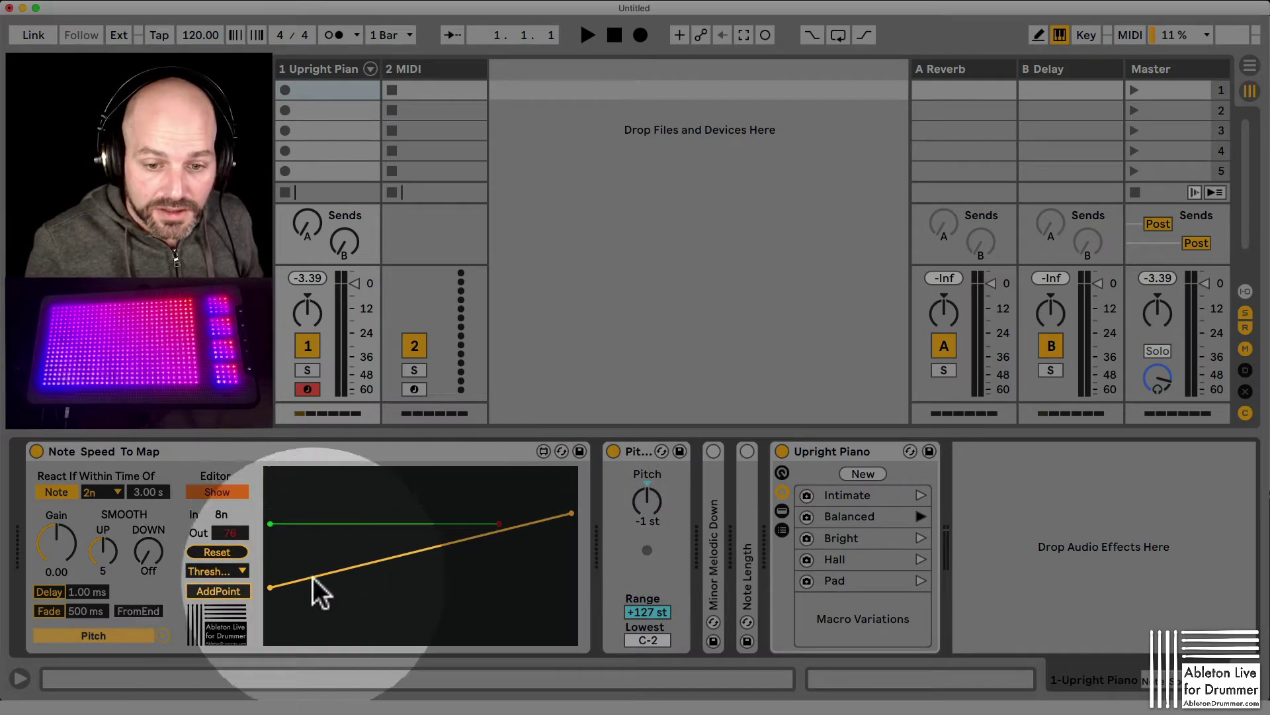
{"action": "left_click_drag", "start_coordinate": [573, 510], "coordinate": [581, 512]}
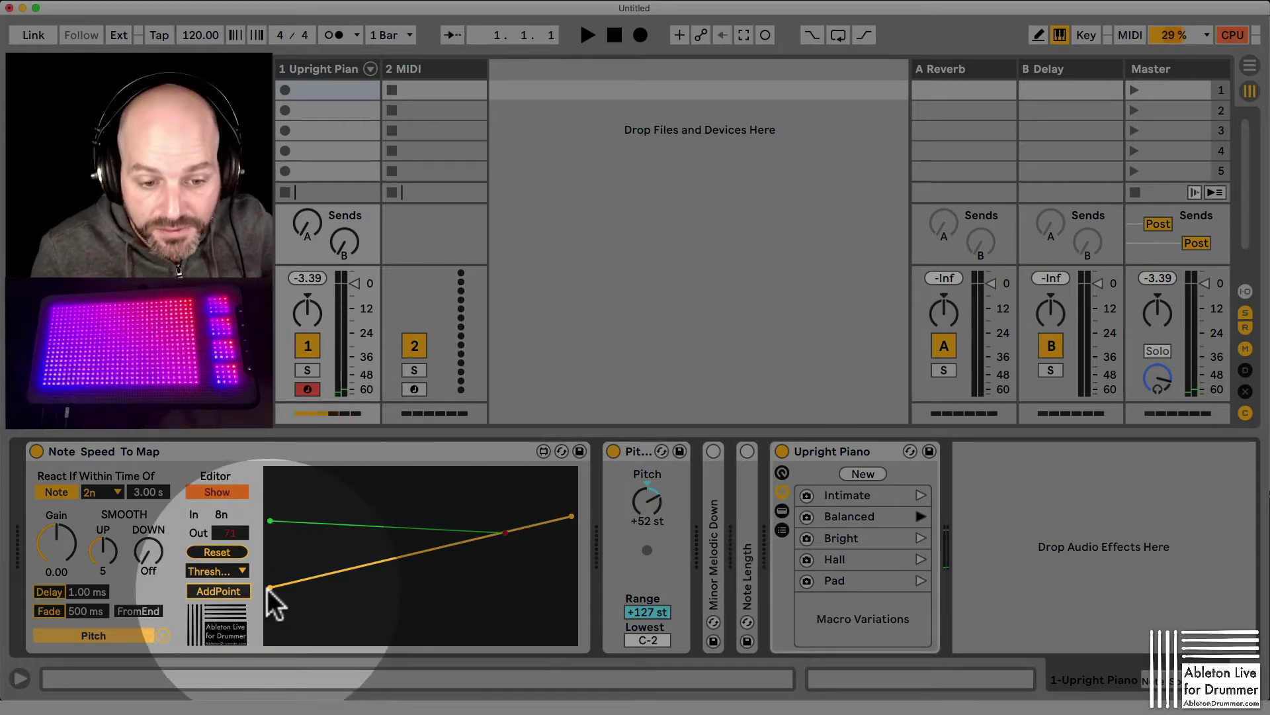
{"action": "mouse_move", "coordinate": [269, 587]}
{"action": "left_click_drag", "start_coordinate": [267, 584], "coordinate": [259, 569]}
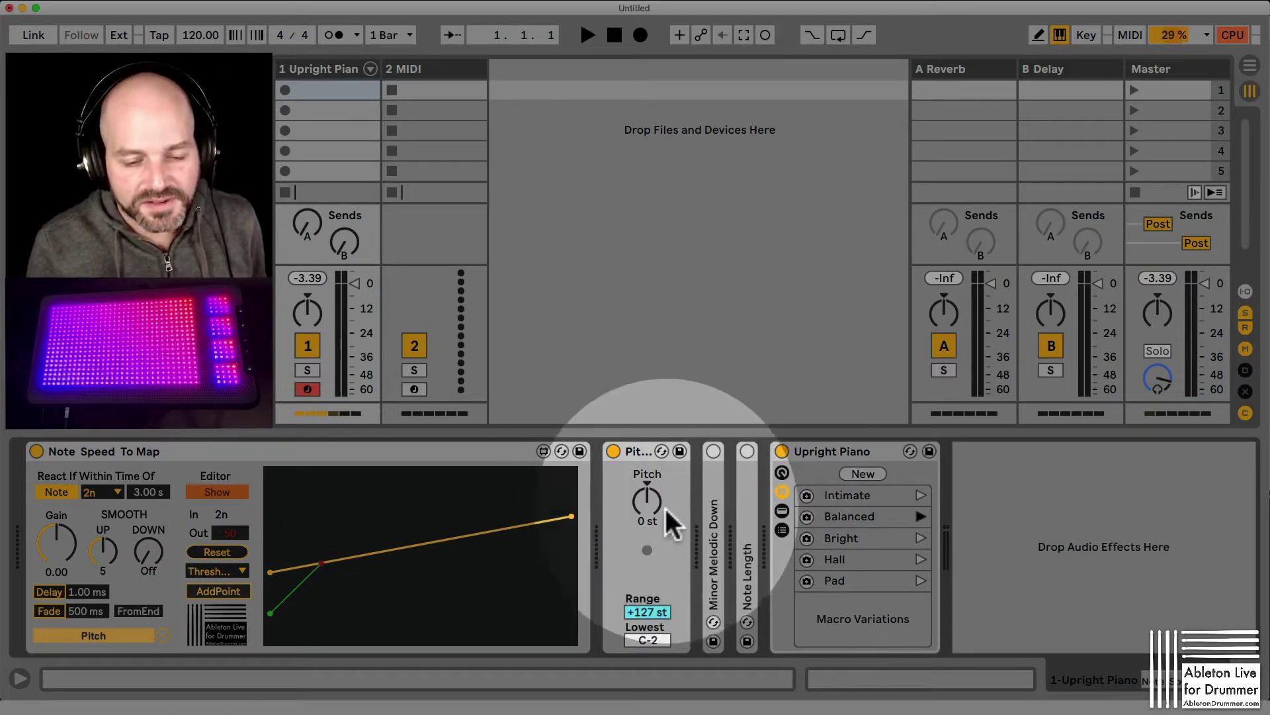
Switch on and unfold the Minor Melodic Down scale device and the Note Length device.
{"action": "double_click", "coordinate": [712, 475]}
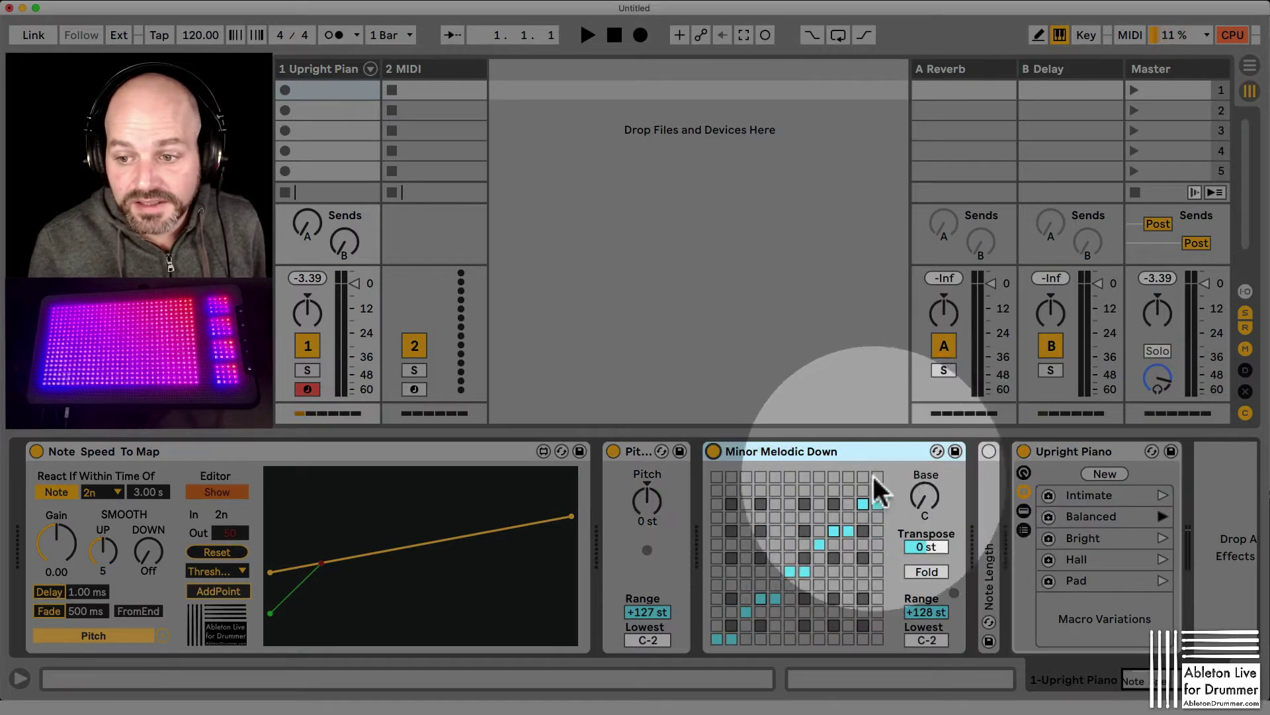
{"action": "left_click", "coordinate": [988, 450]}
{"action": "double_click", "coordinate": [995, 488]}
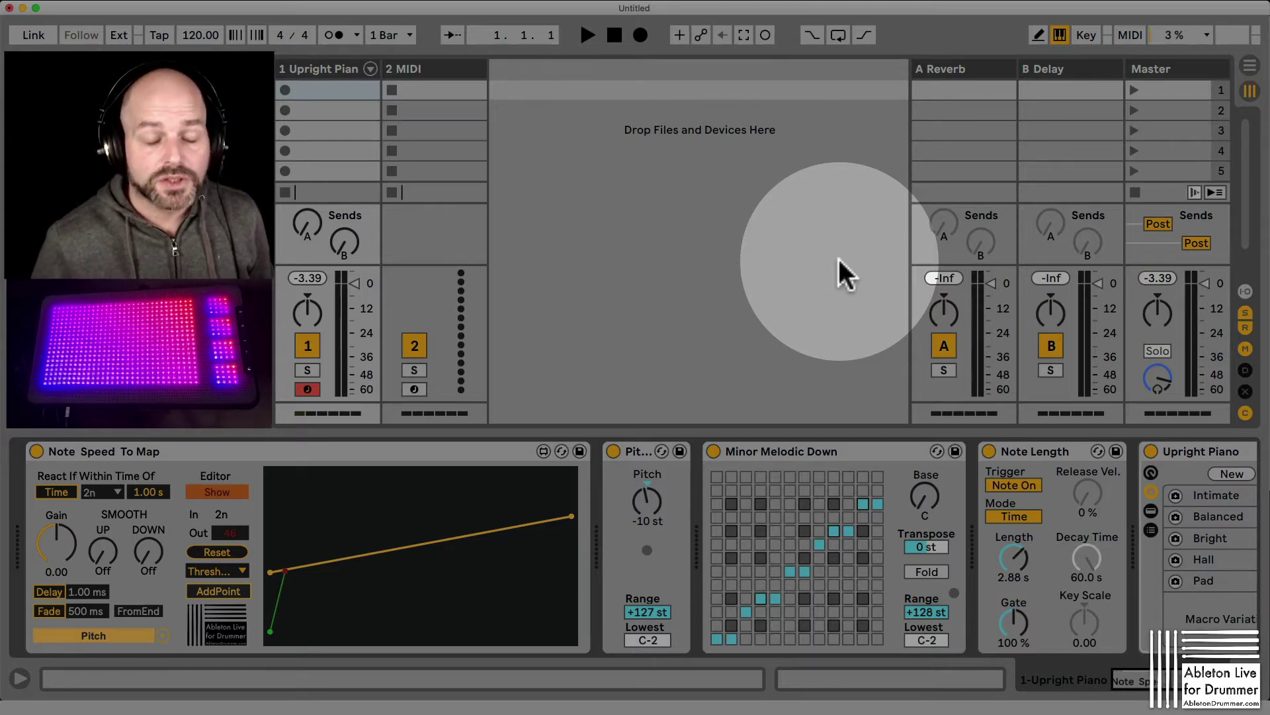
Try Note mode for the reaction window, return to Time mode and raise the time to 1.03 s.
{"action": "left_click", "coordinate": [55, 492]}
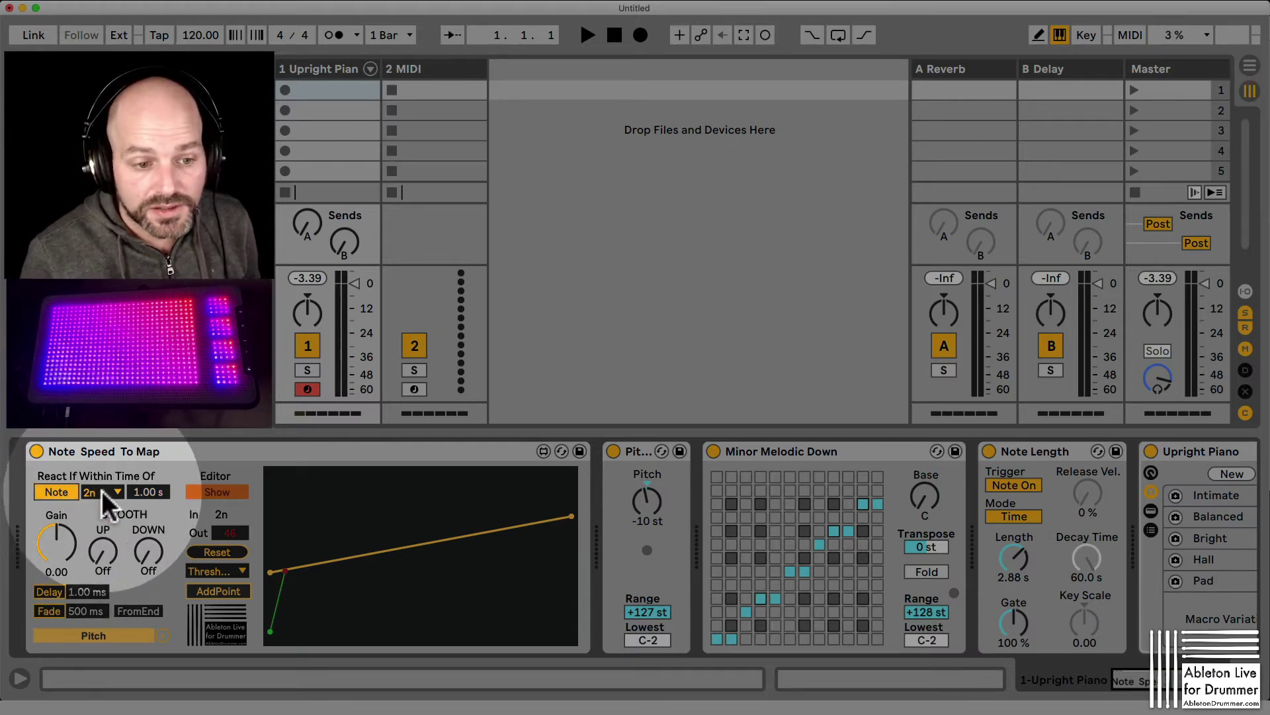
{"action": "left_click", "coordinate": [61, 490]}
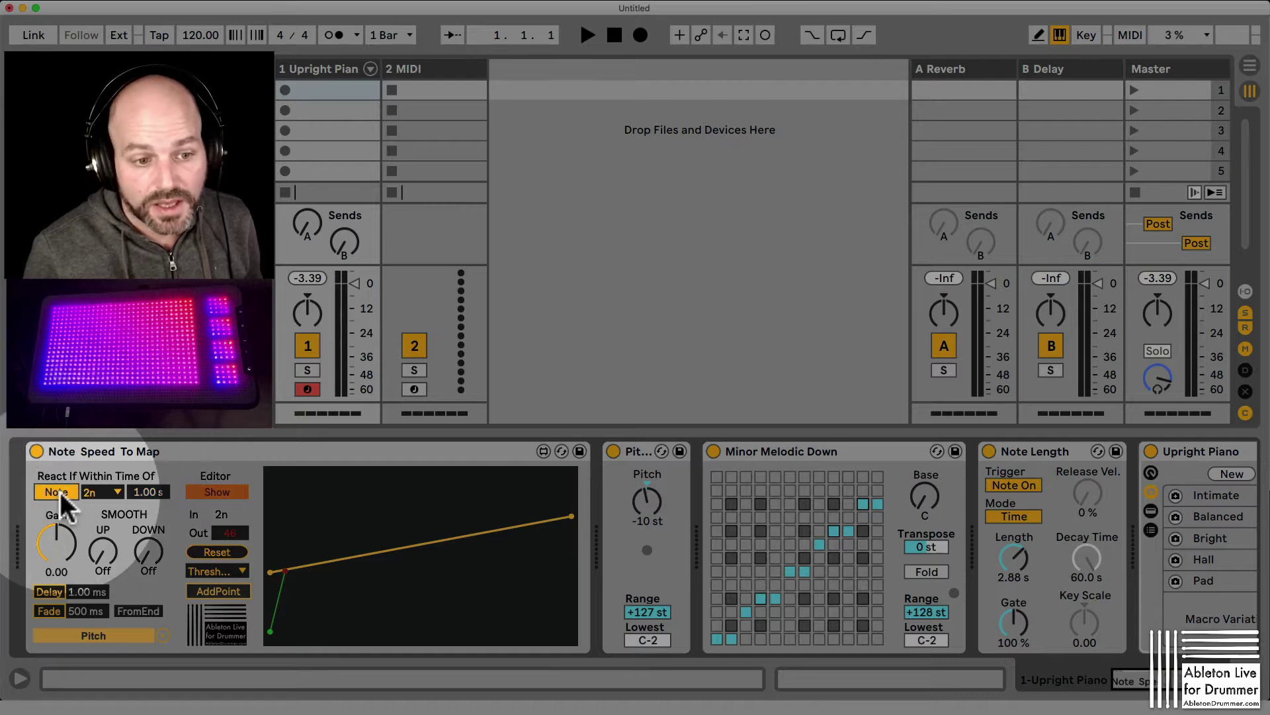
{"action": "left_click_drag", "start_coordinate": [148, 490], "coordinate": [148, 519]}
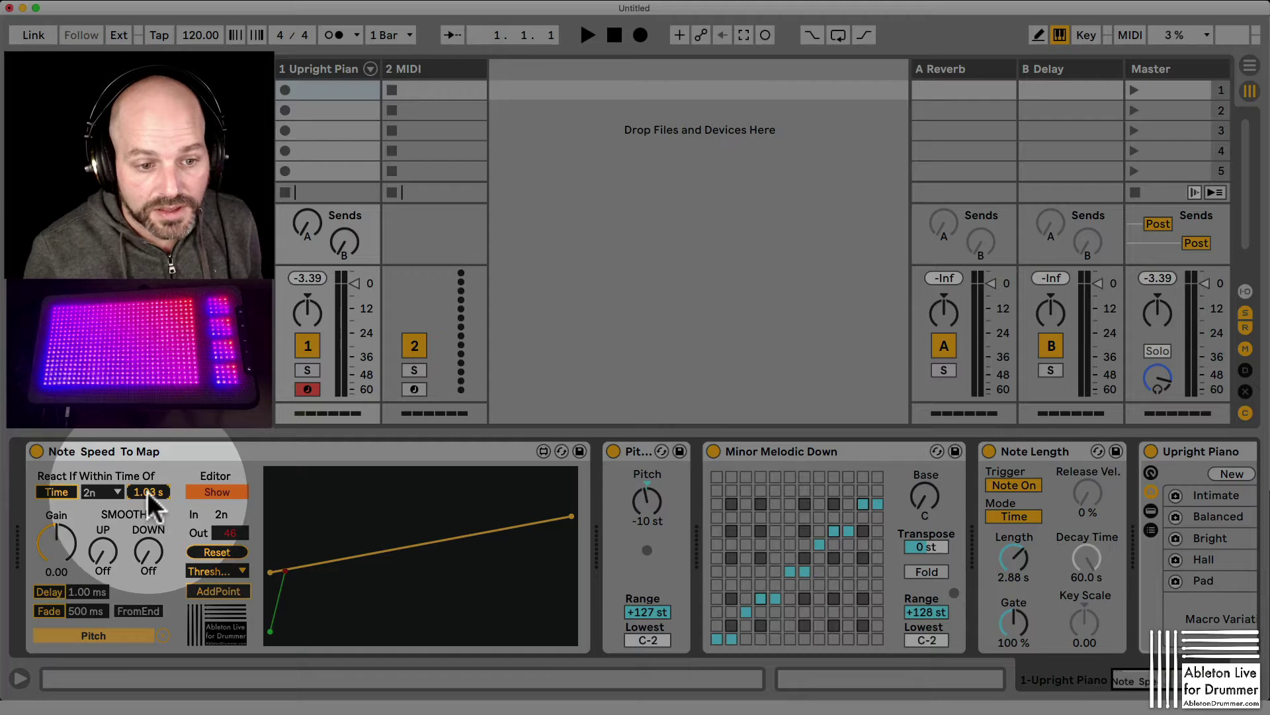
Set the reaction time of Note Speed To Map to 1000 ms.
{"action": "left_click", "coordinate": [169, 452]}
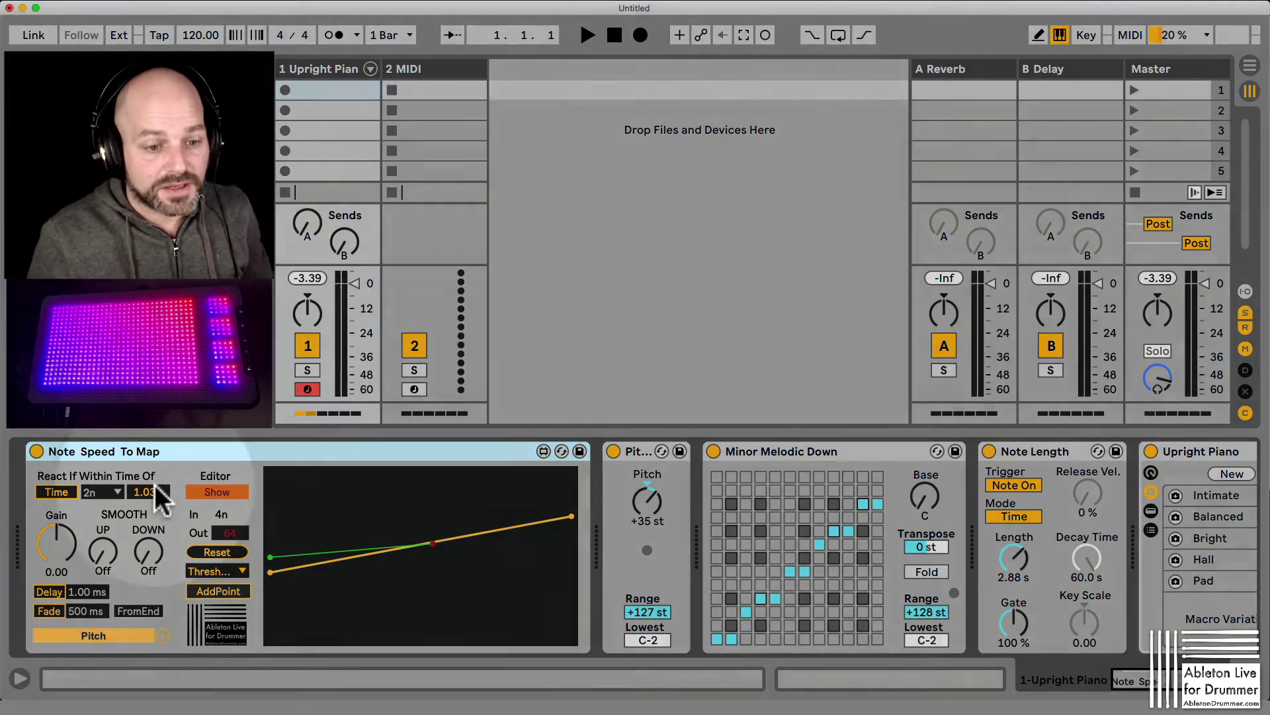
{"action": "left_click", "coordinate": [152, 490]}
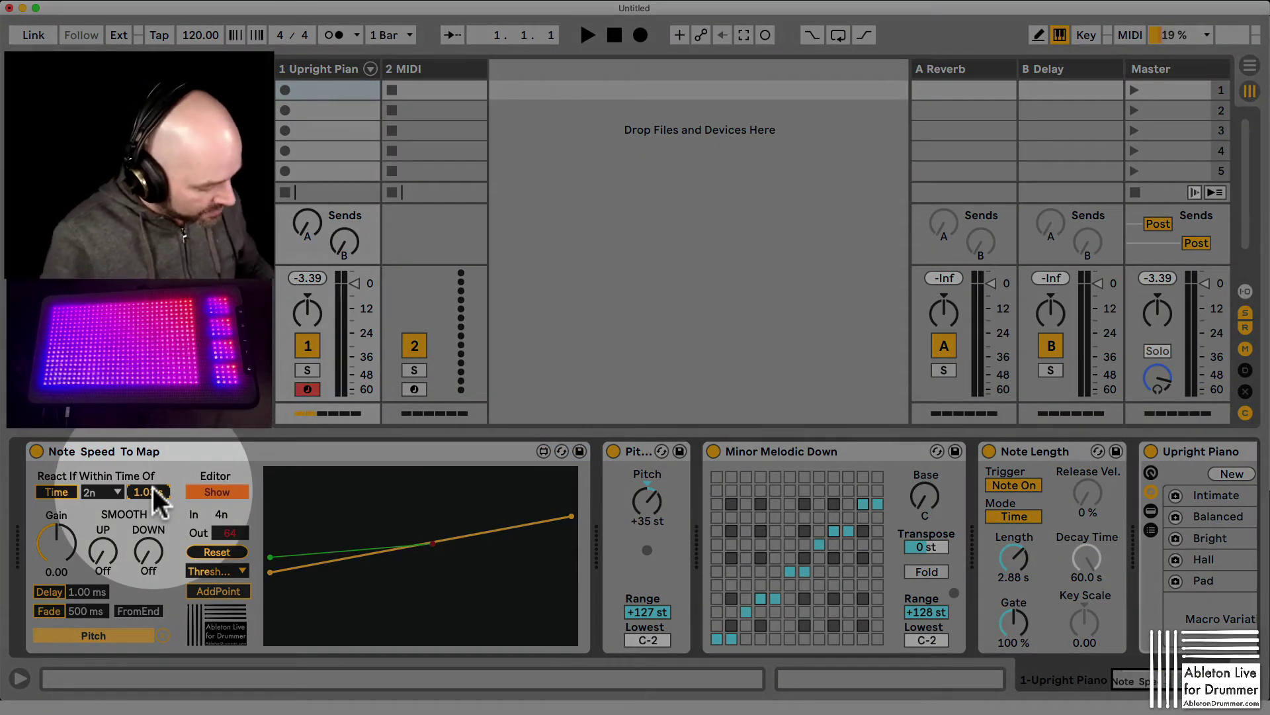
{"action": "type", "text": "1000"}
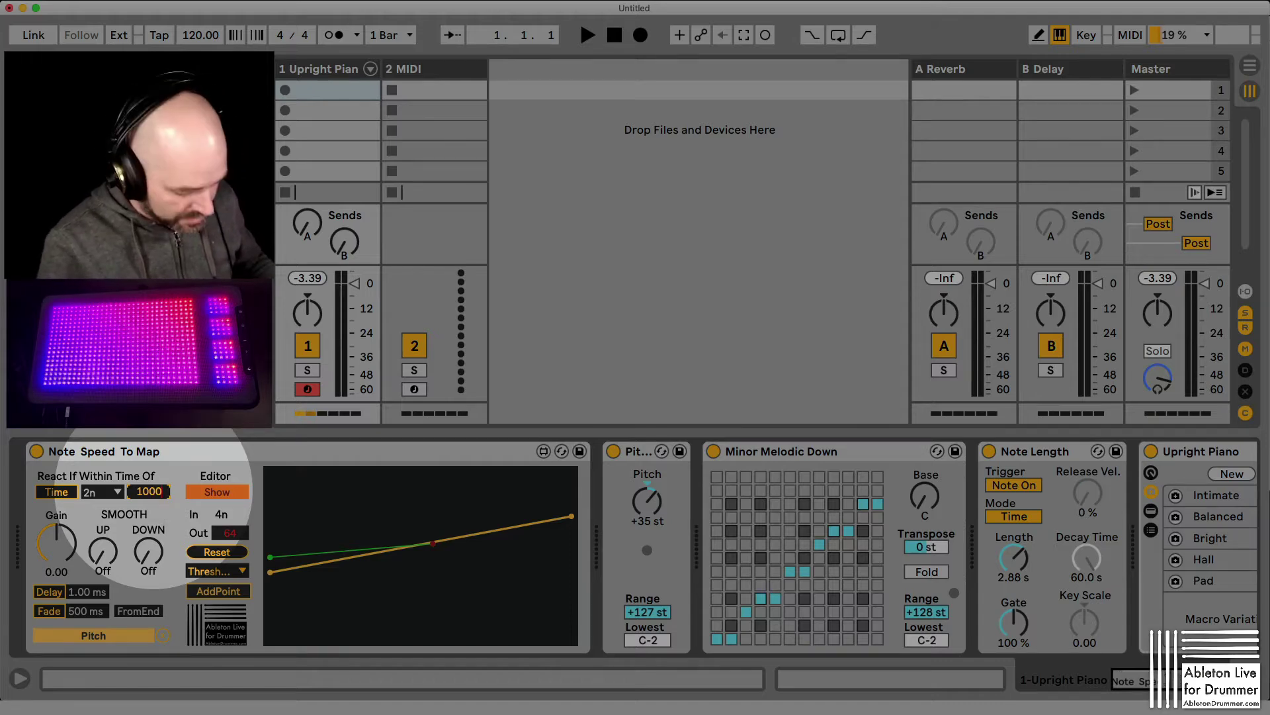
{"action": "key", "text": "Return"}
{"action": "left_click", "coordinate": [262, 447]}
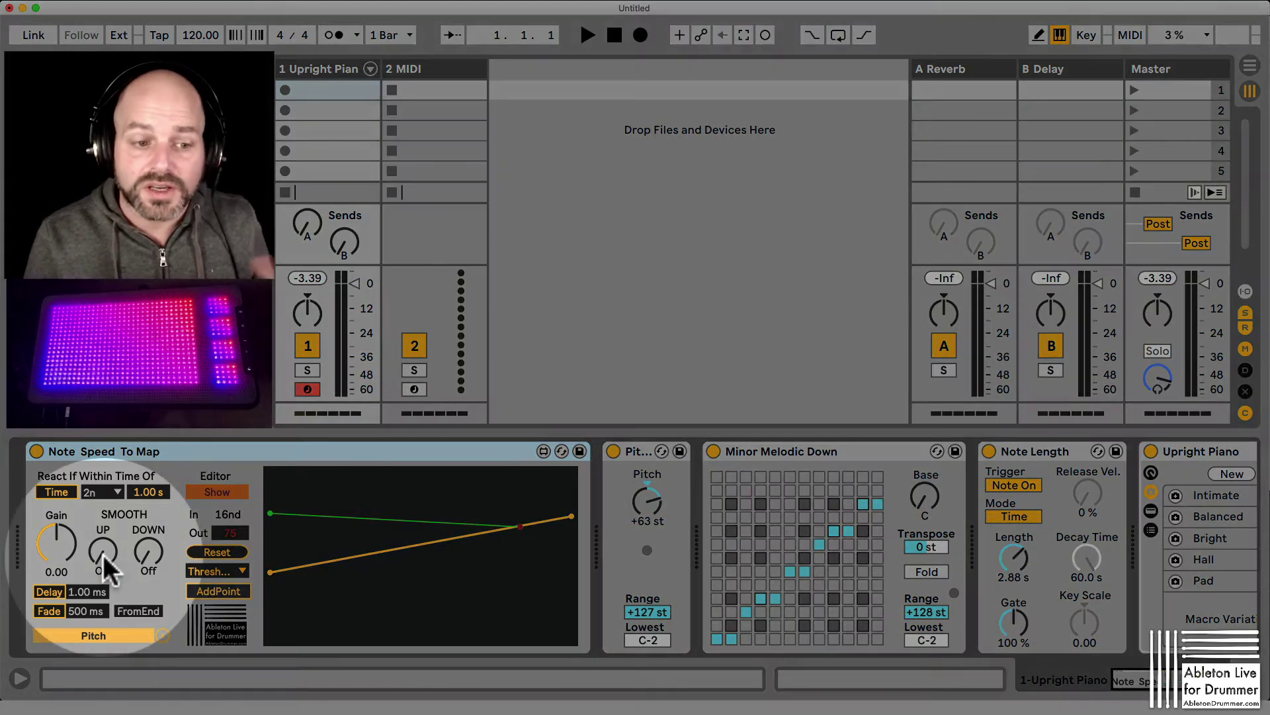
Try the Smooth controls of Note Speed To Map, with Up at 8, and return Up and Down to Off.
{"action": "left_click_drag", "start_coordinate": [106, 554], "coordinate": [106, 536]}
{"action": "left_click_drag", "start_coordinate": [101, 466], "coordinate": [120, 417]}
{"action": "mouse_move", "coordinate": [105, 554]}
{"action": "left_mouse_down"}
{"action": "mouse_move", "coordinate": [104, 596]}
{"action": "mouse_move", "coordinate": [105, 543]}
{"action": "mouse_move", "coordinate": [105, 554]}
{"action": "left_mouse_up"}
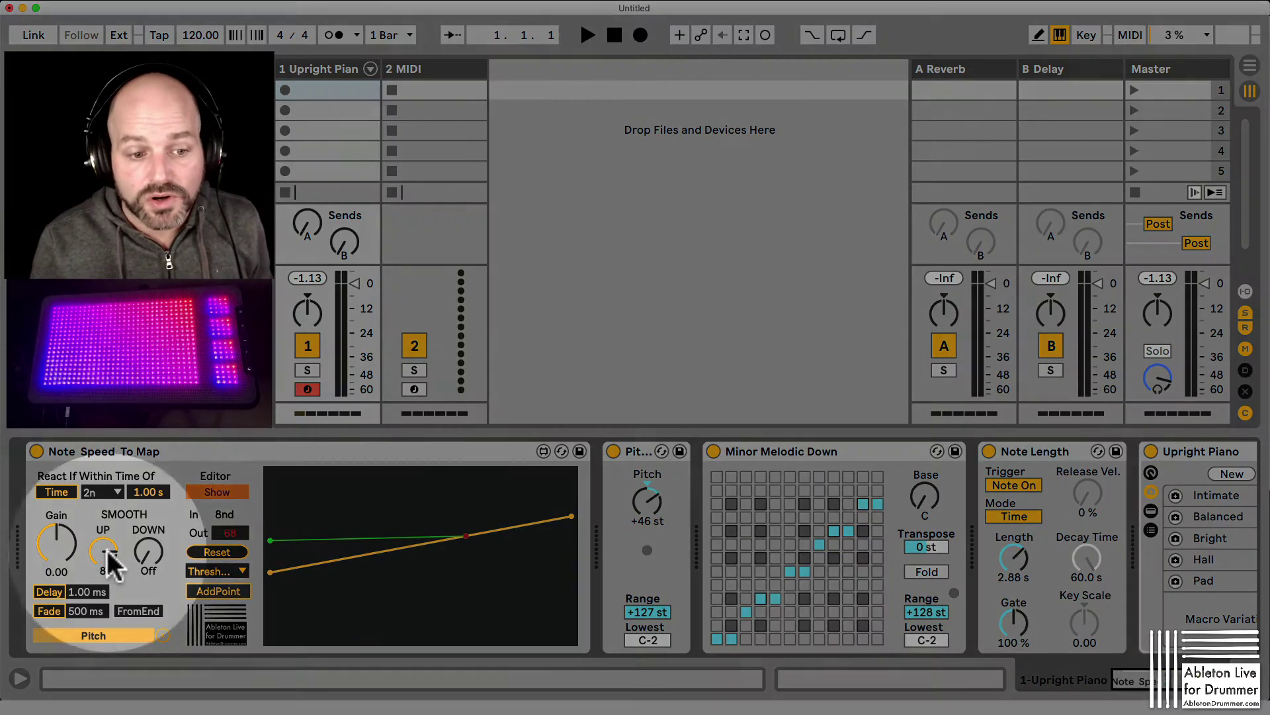
{"action": "mouse_move", "coordinate": [151, 552]}
{"action": "left_mouse_down"}
{"action": "mouse_move", "coordinate": [135, 460]}
{"action": "mouse_move", "coordinate": [122, 516]}
{"action": "mouse_move", "coordinate": [132, 562]}
{"action": "mouse_move", "coordinate": [149, 550]}
{"action": "left_mouse_up"}
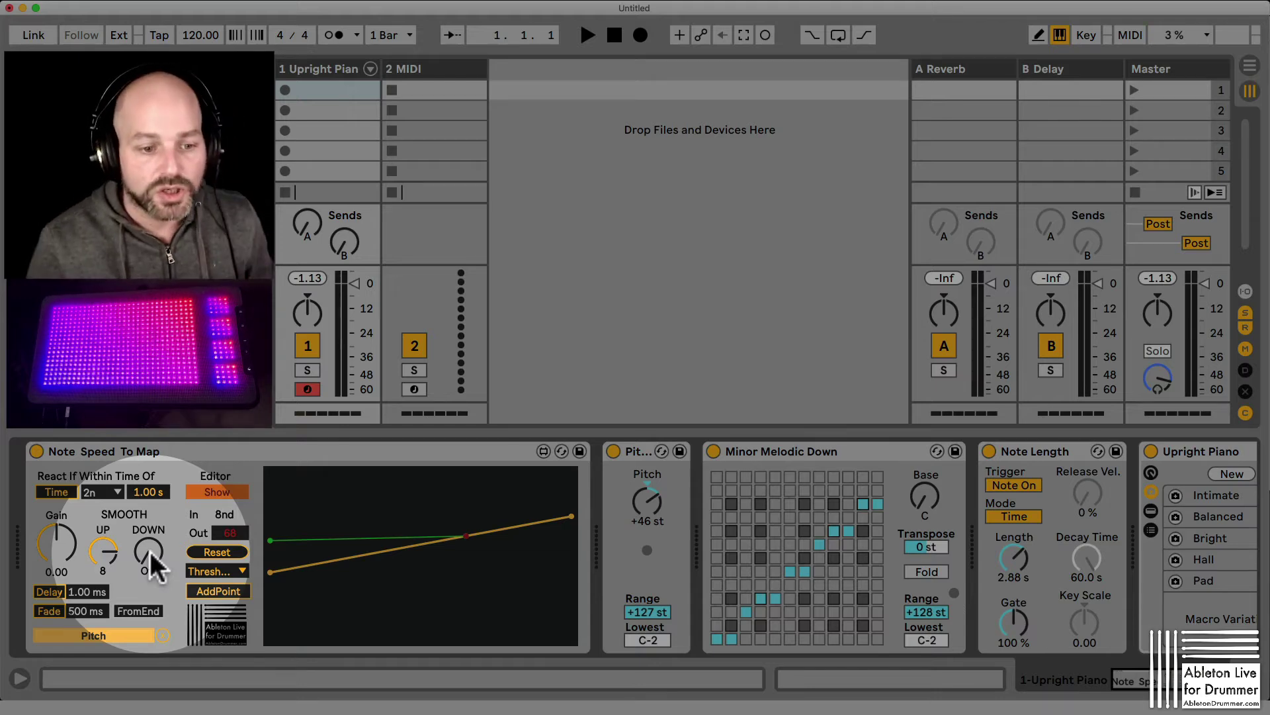
{"action": "left_click_drag", "start_coordinate": [105, 549], "coordinate": [135, 608]}
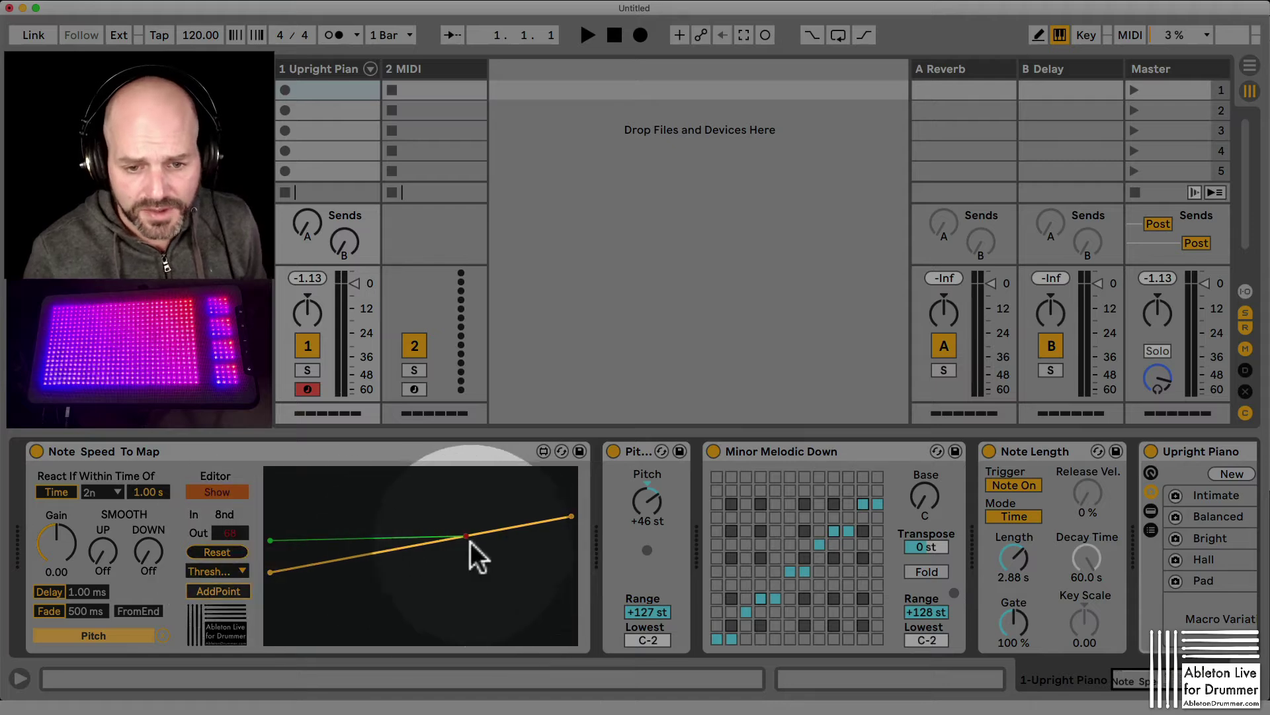
Lower the curve's end point slightly and try the Gain of Note Speed To Map at -1.00, 0.00 and 1.00.
{"action": "mouse_move", "coordinate": [571, 514]}
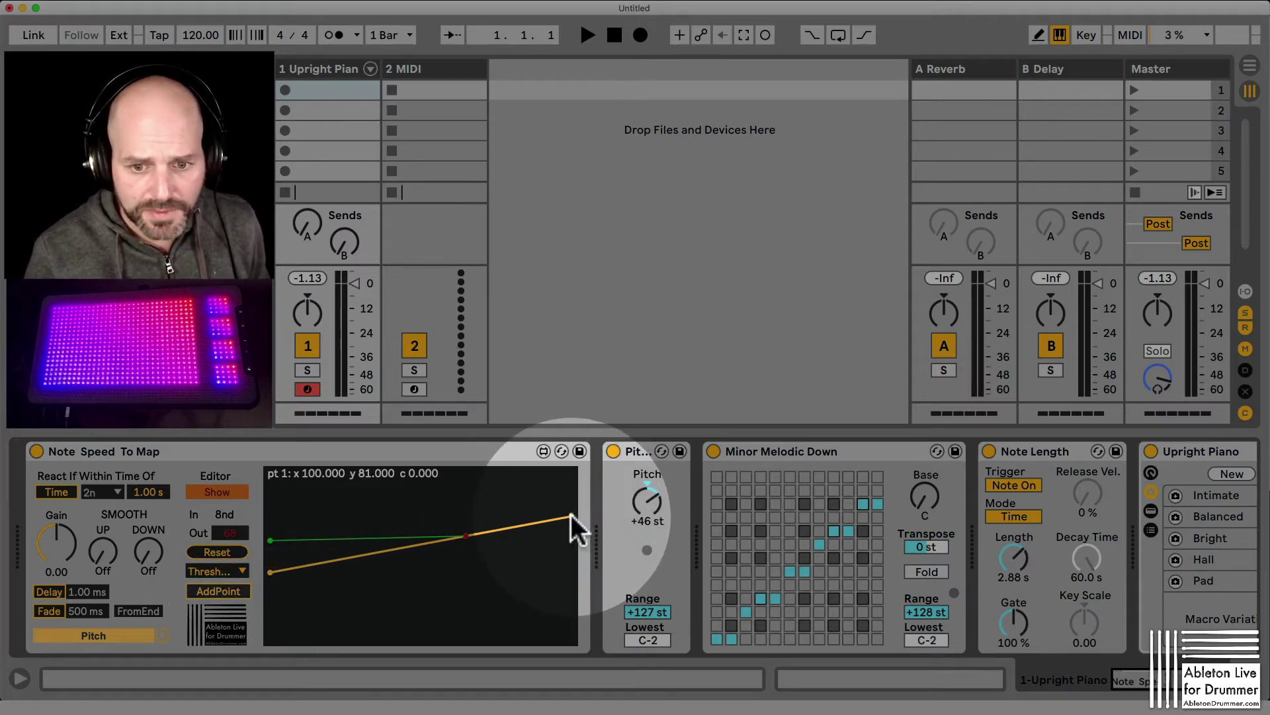
{"action": "left_click_drag", "start_coordinate": [570, 514], "coordinate": [578, 516]}
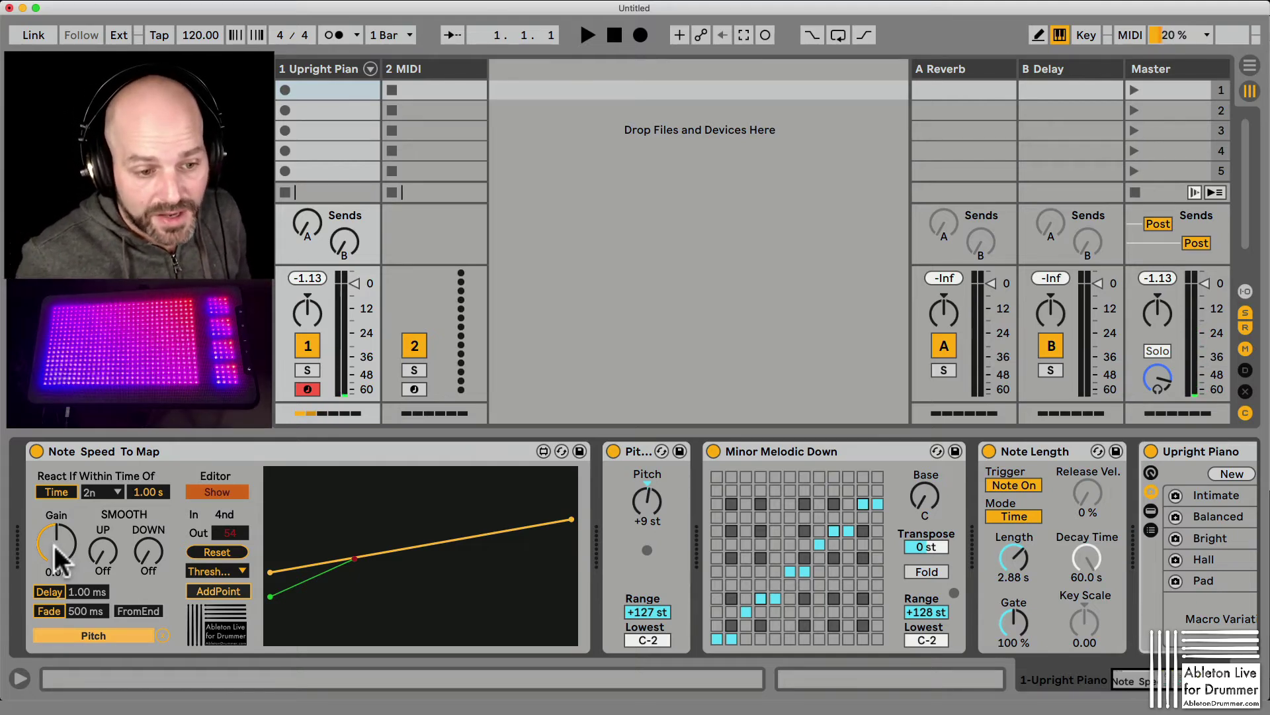
{"action": "left_click_drag", "start_coordinate": [54, 546], "coordinate": [54, 500]}
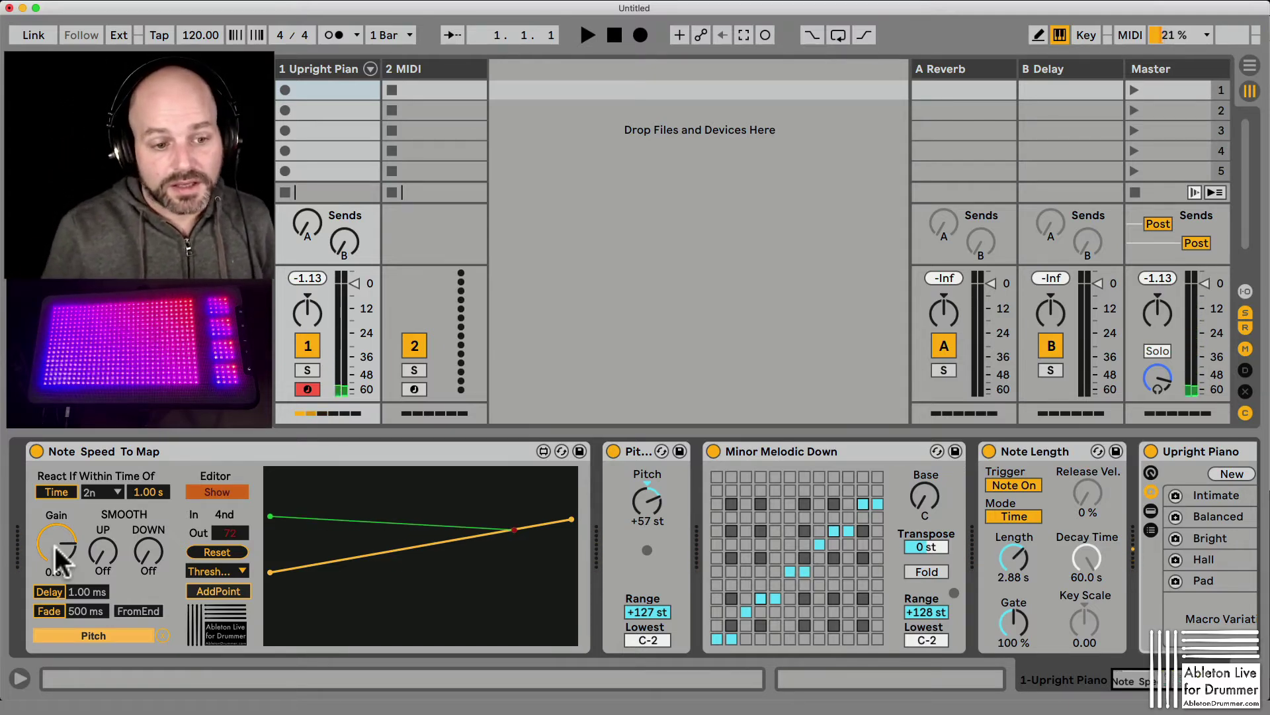
{"action": "left_click_drag", "start_coordinate": [54, 546], "coordinate": [54, 602]}
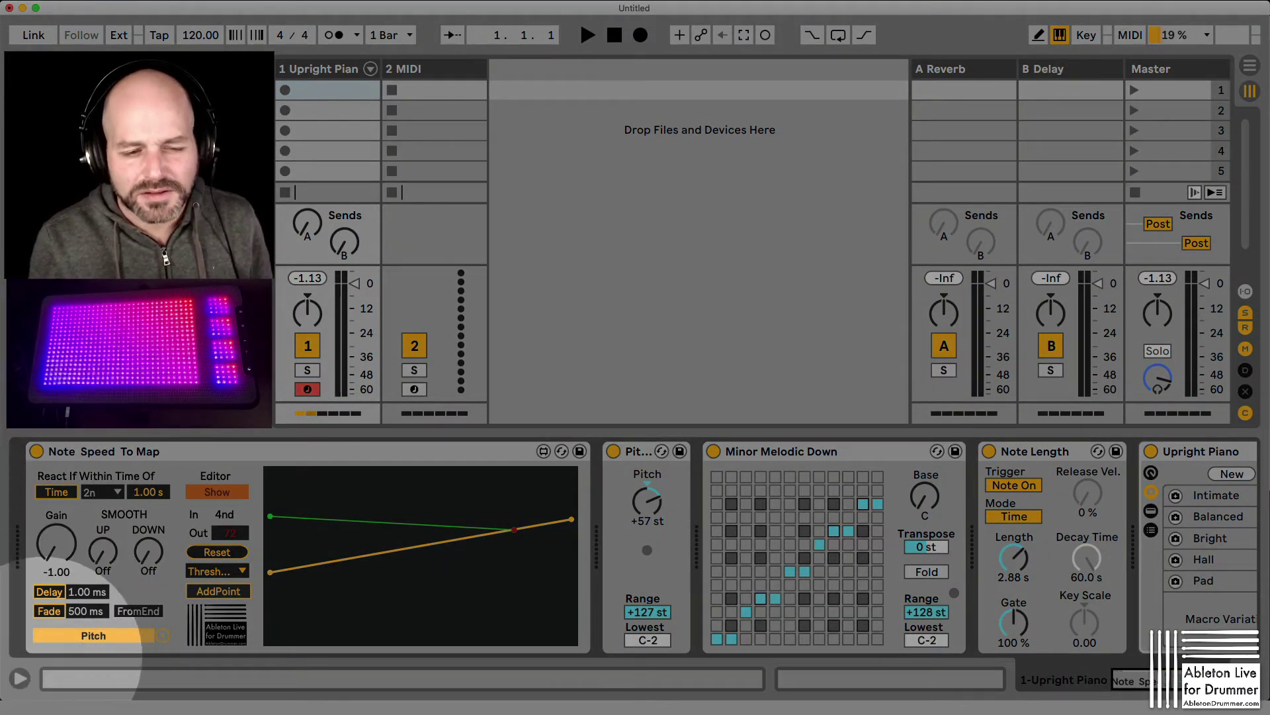
{"action": "mouse_move", "coordinate": [57, 545]}
{"action": "left_mouse_down"}
{"action": "mouse_move", "coordinate": [57, 519]}
{"action": "mouse_move", "coordinate": [56, 541]}
{"action": "left_mouse_up"}
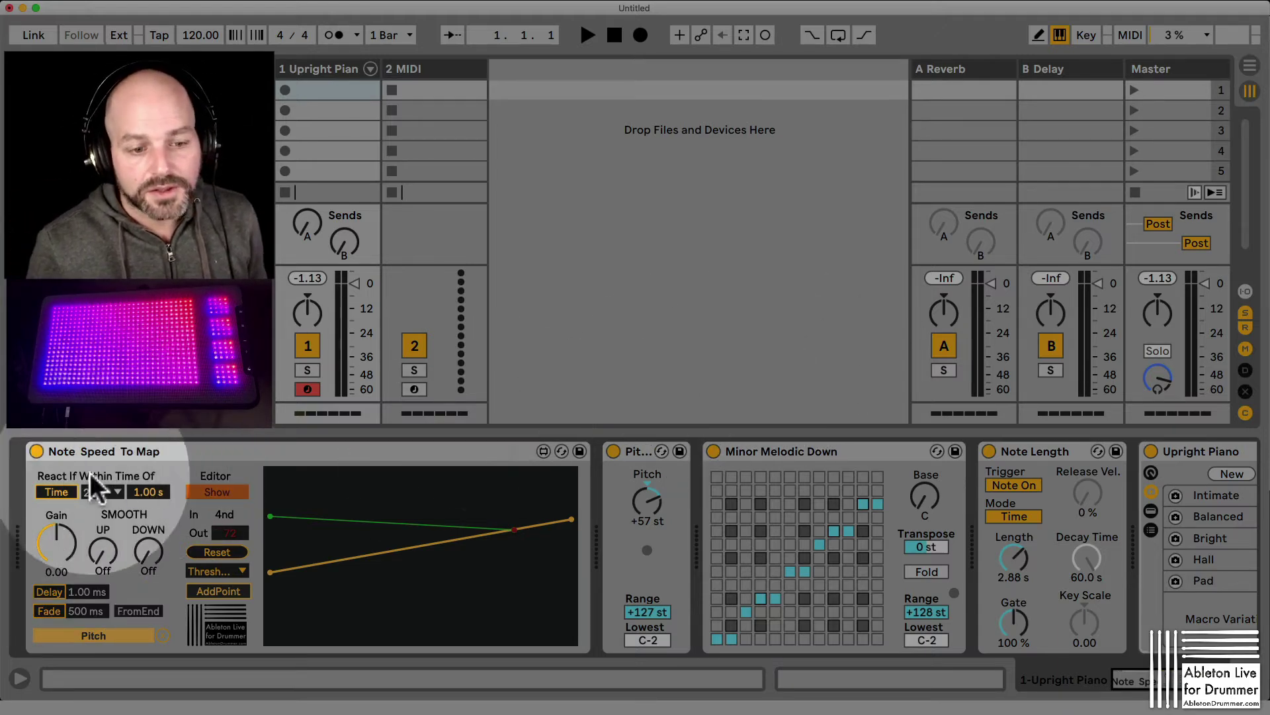
{"action": "left_click_drag", "start_coordinate": [57, 550], "coordinate": [59, 544]}
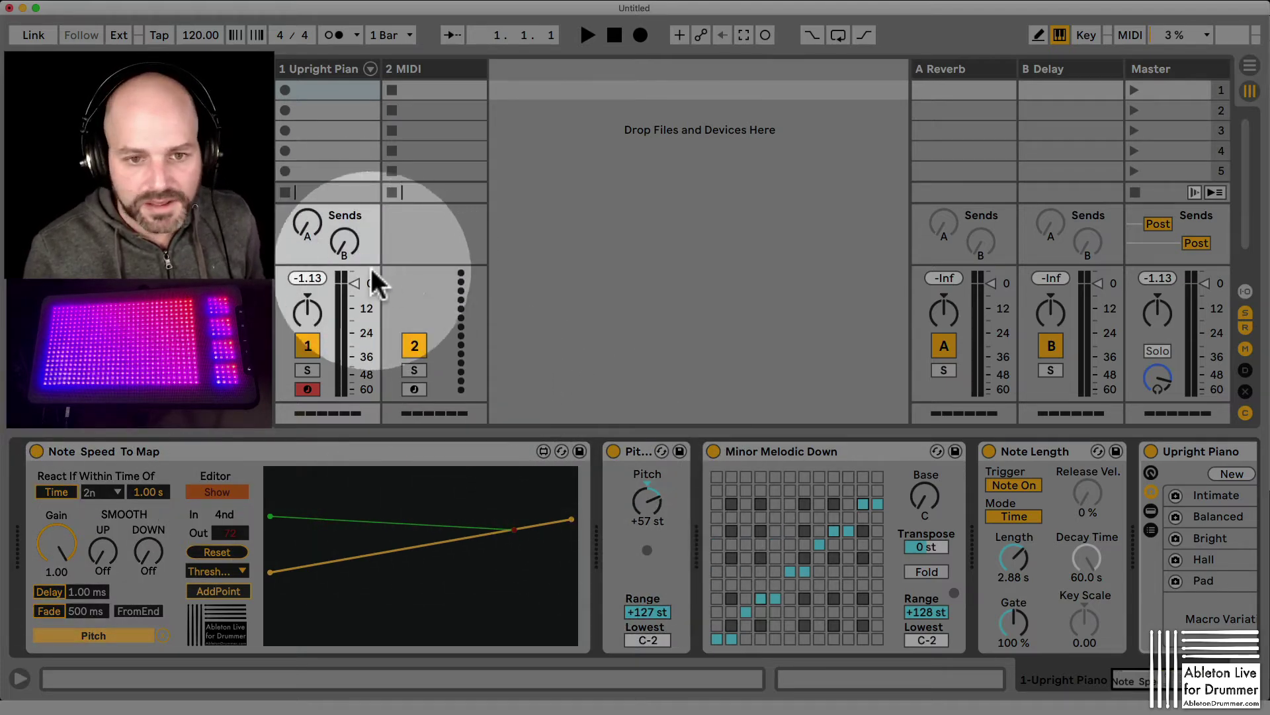
With the piano track lowered to -38.0 dB and muted, try Gain at 0.61, return it to 0.00 and unmute the track.
{"action": "left_click_drag", "start_coordinate": [355, 281], "coordinate": [355, 357]}
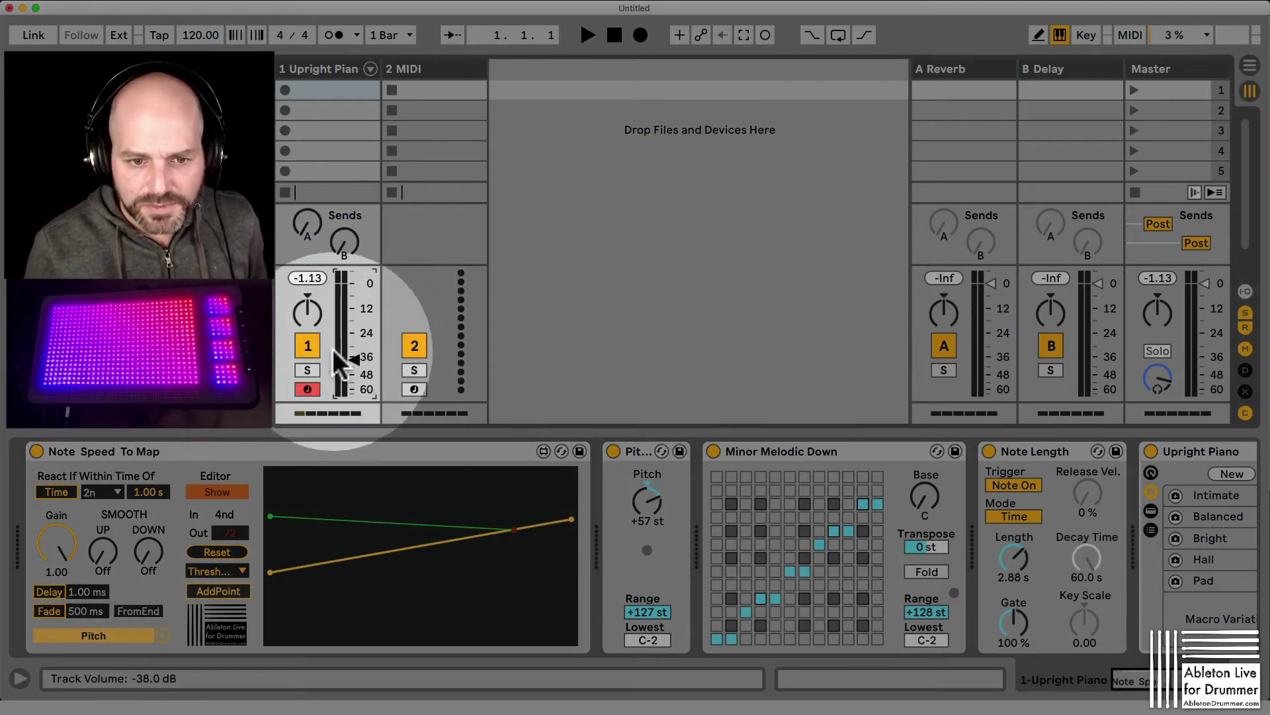
{"action": "left_click", "coordinate": [310, 344]}
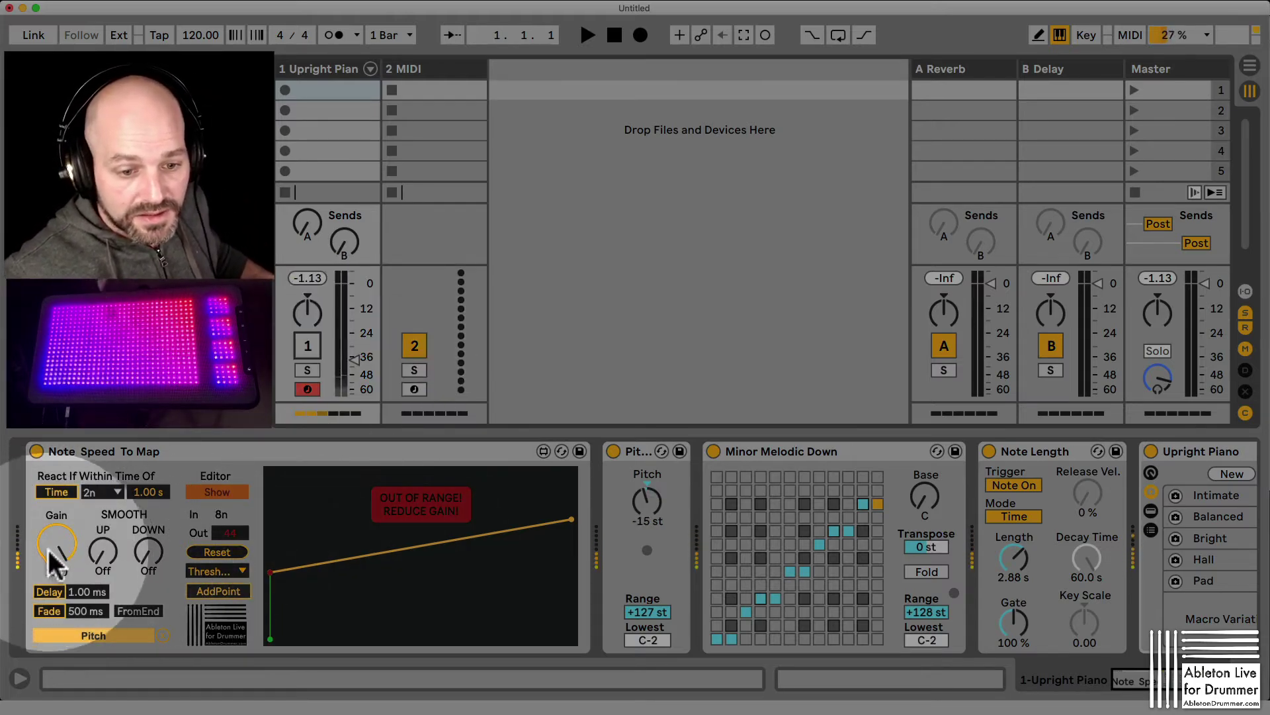
{"action": "left_click_drag", "start_coordinate": [57, 548], "coordinate": [65, 506]}
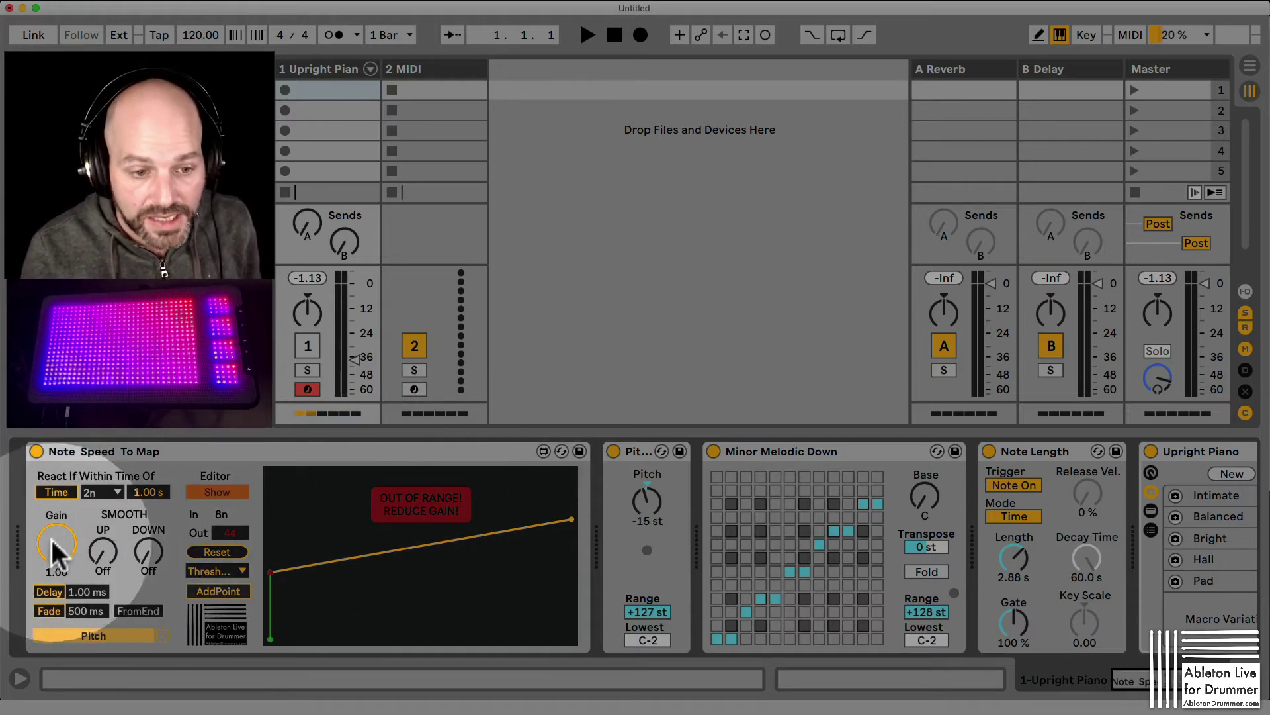
{"action": "left_click_drag", "start_coordinate": [66, 538], "coordinate": [65, 583]}
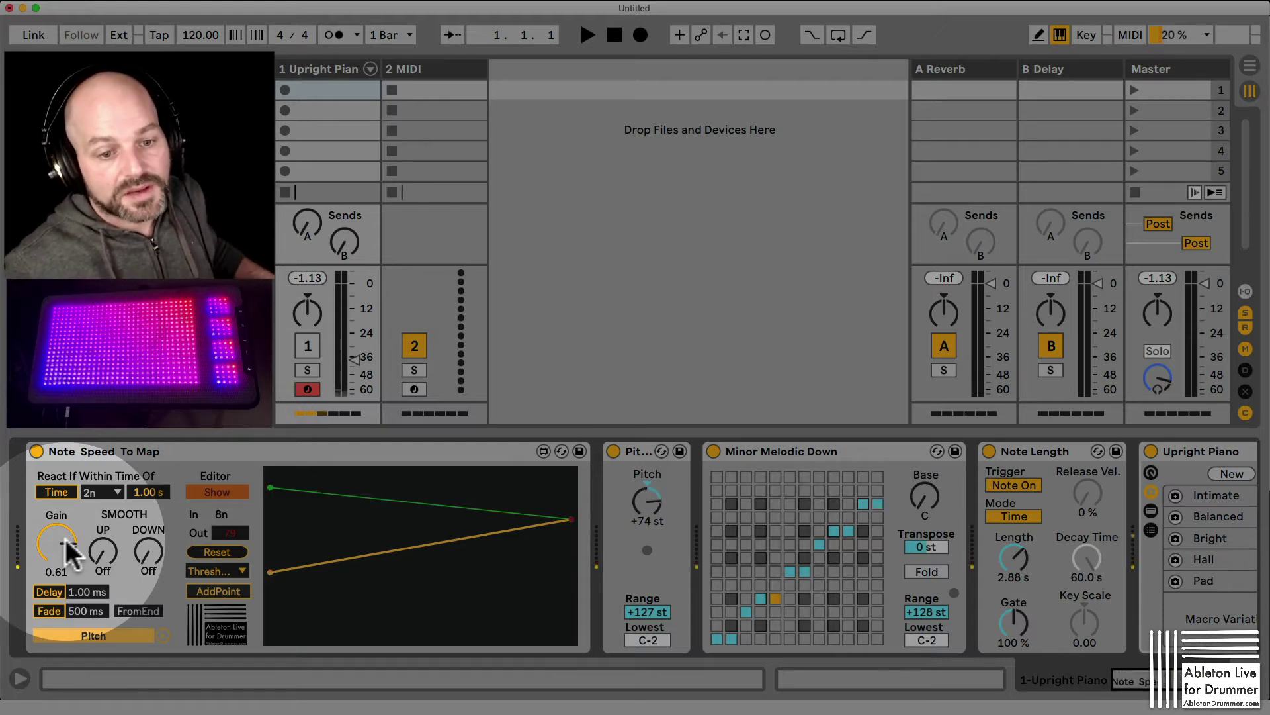
{"action": "left_click_drag", "start_coordinate": [68, 554], "coordinate": [68, 595]}
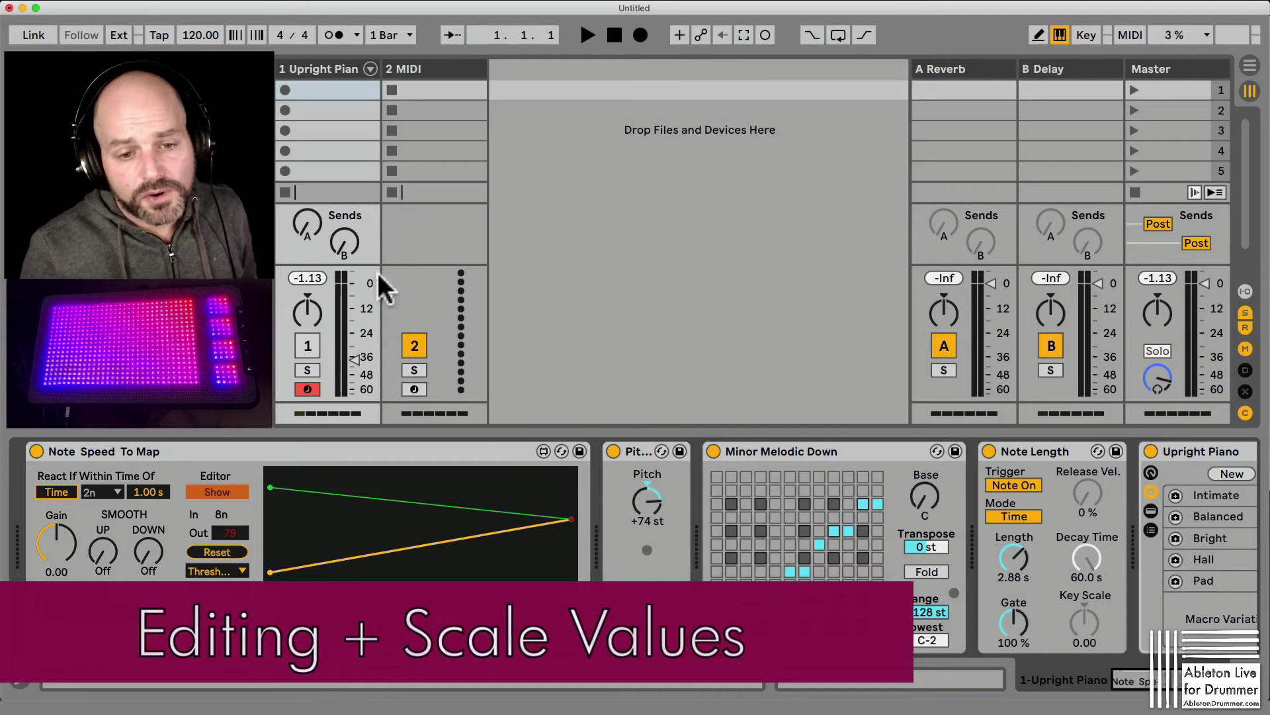
{"action": "left_click", "coordinate": [308, 345]}
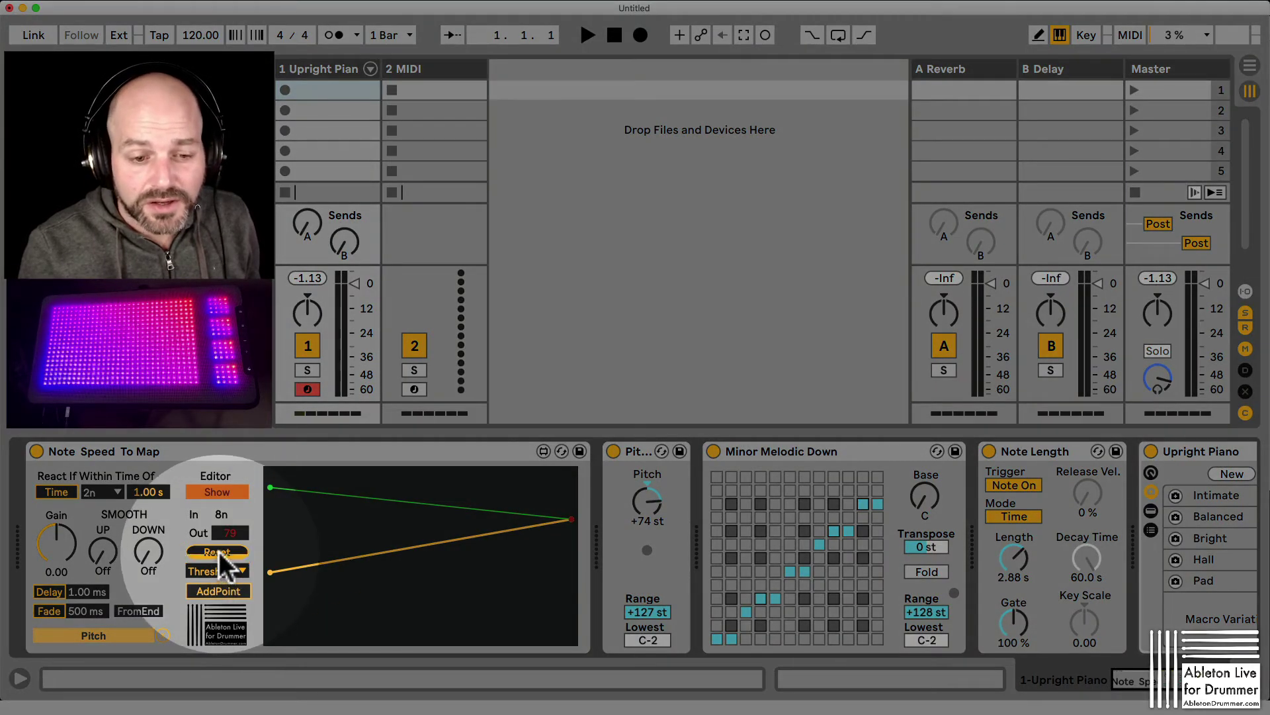
Reset the Note Speed To Map curve, raise its start point to about y 30 and lower its end point to y 78.
{"action": "left_click", "coordinate": [220, 551]}
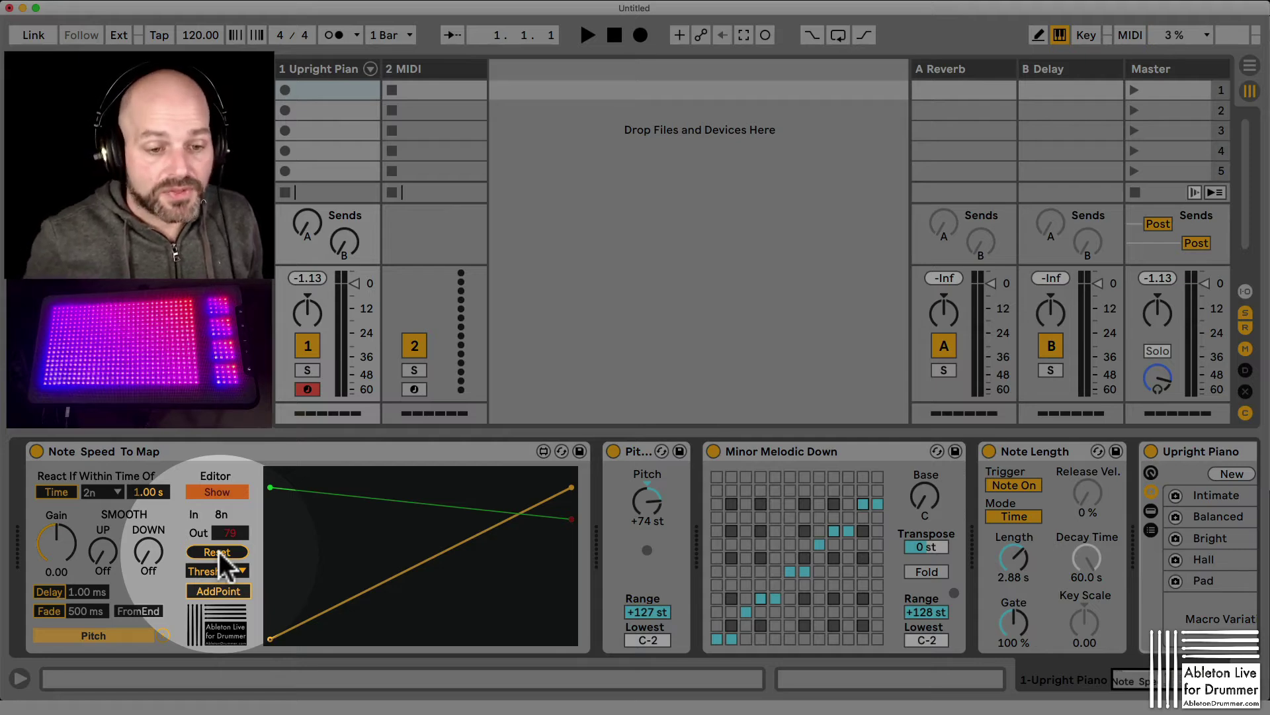
{"action": "mouse_move", "coordinate": [269, 638]}
{"action": "left_click_drag", "start_coordinate": [270, 637], "coordinate": [260, 591]}
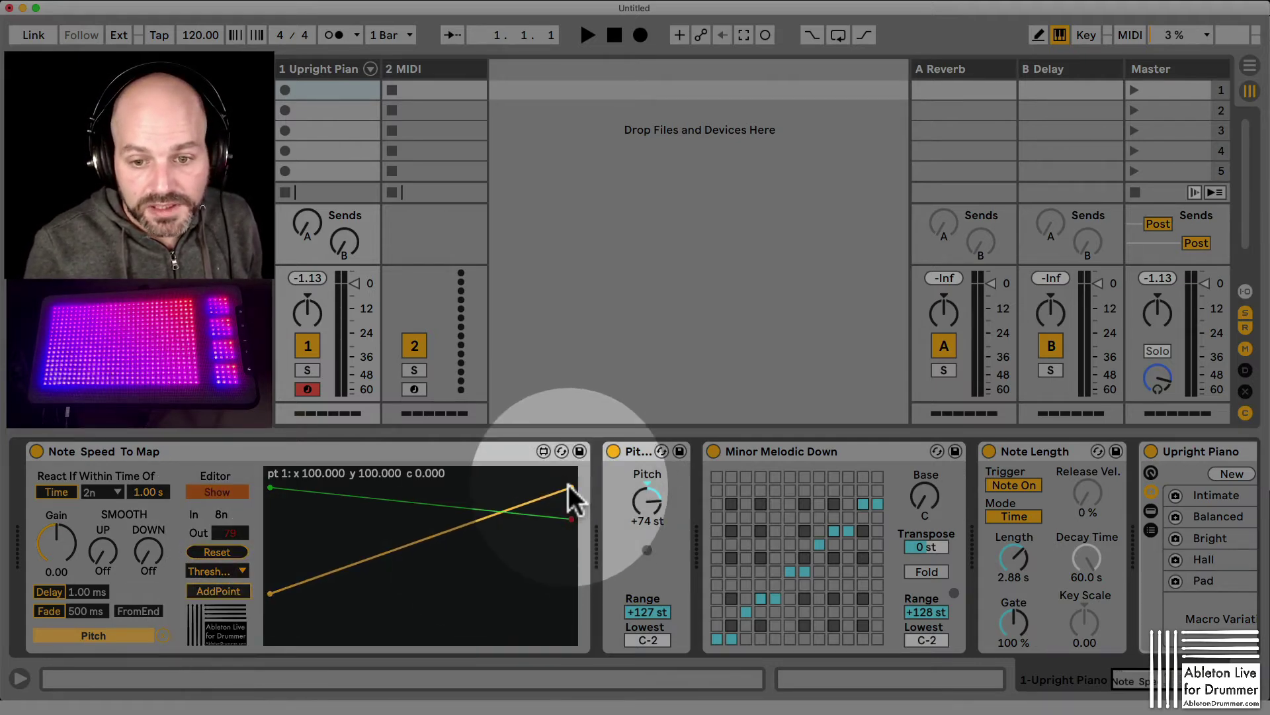
{"action": "left_click_drag", "start_coordinate": [569, 484], "coordinate": [582, 519]}
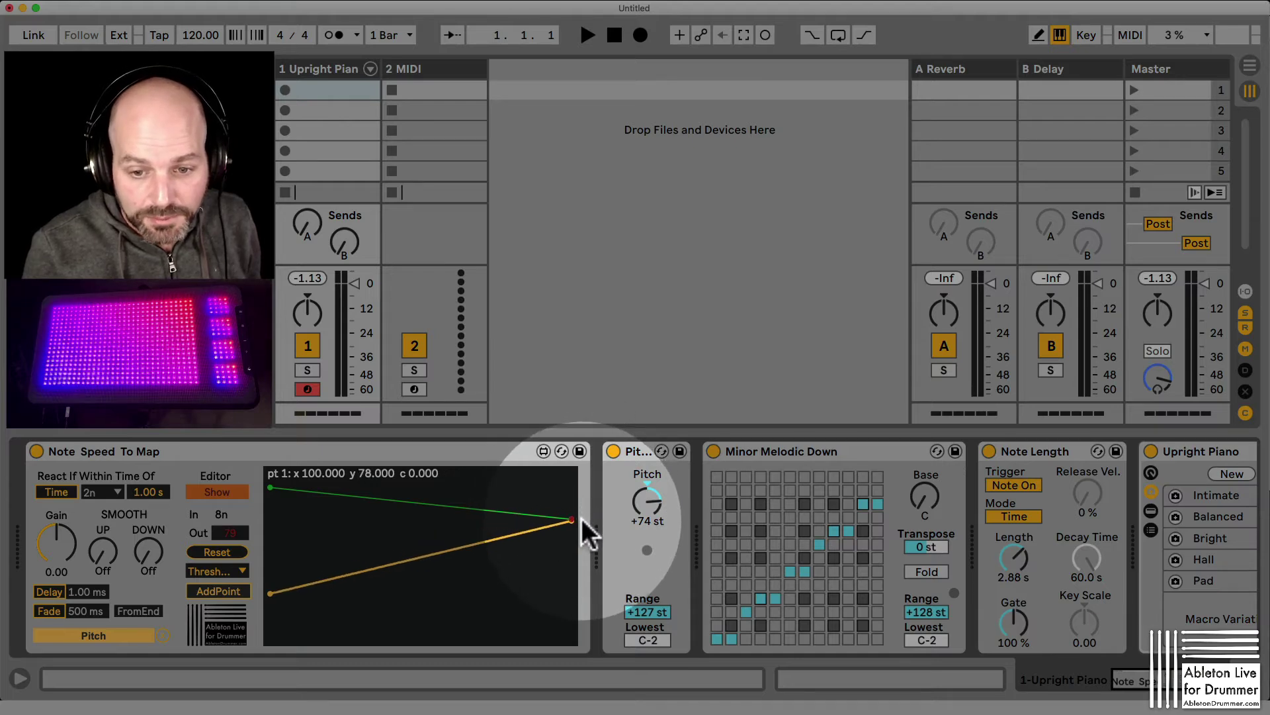
Add two points near the middle of the curve, the second at about x 55, y 56.
{"action": "left_click", "coordinate": [221, 585]}
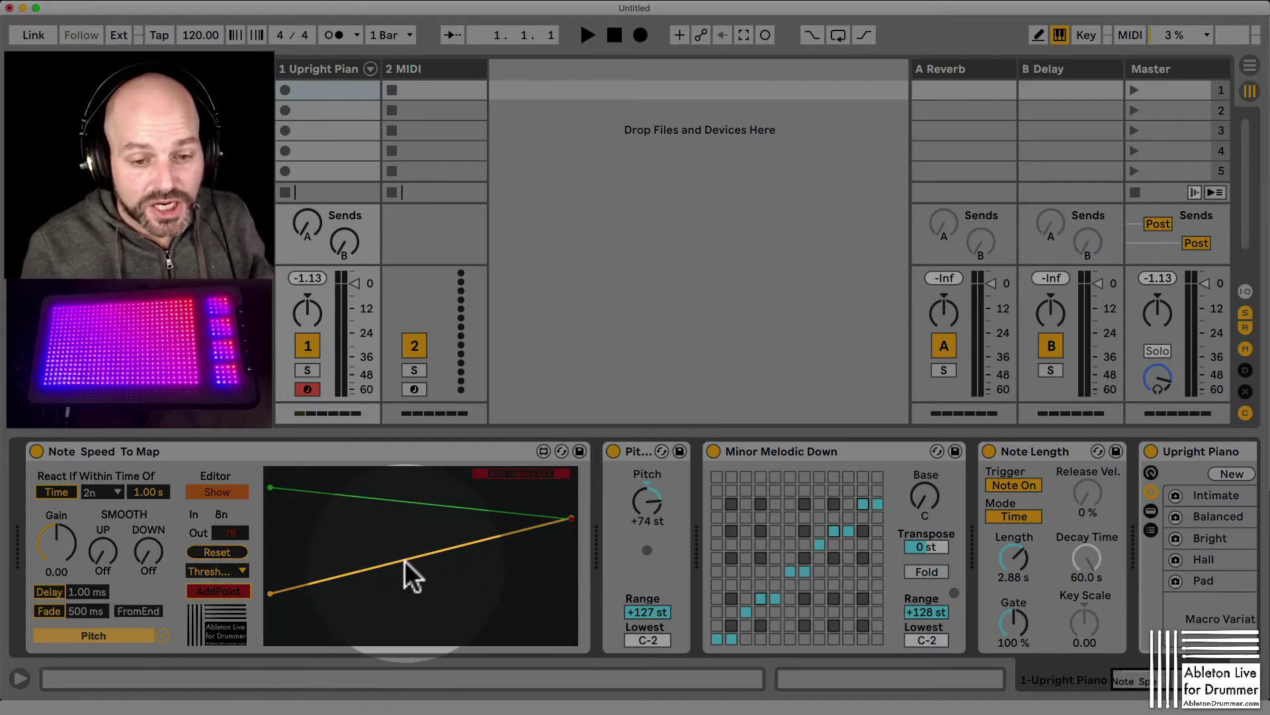
{"action": "left_click", "coordinate": [405, 561]}
{"action": "left_click", "coordinate": [233, 587]}
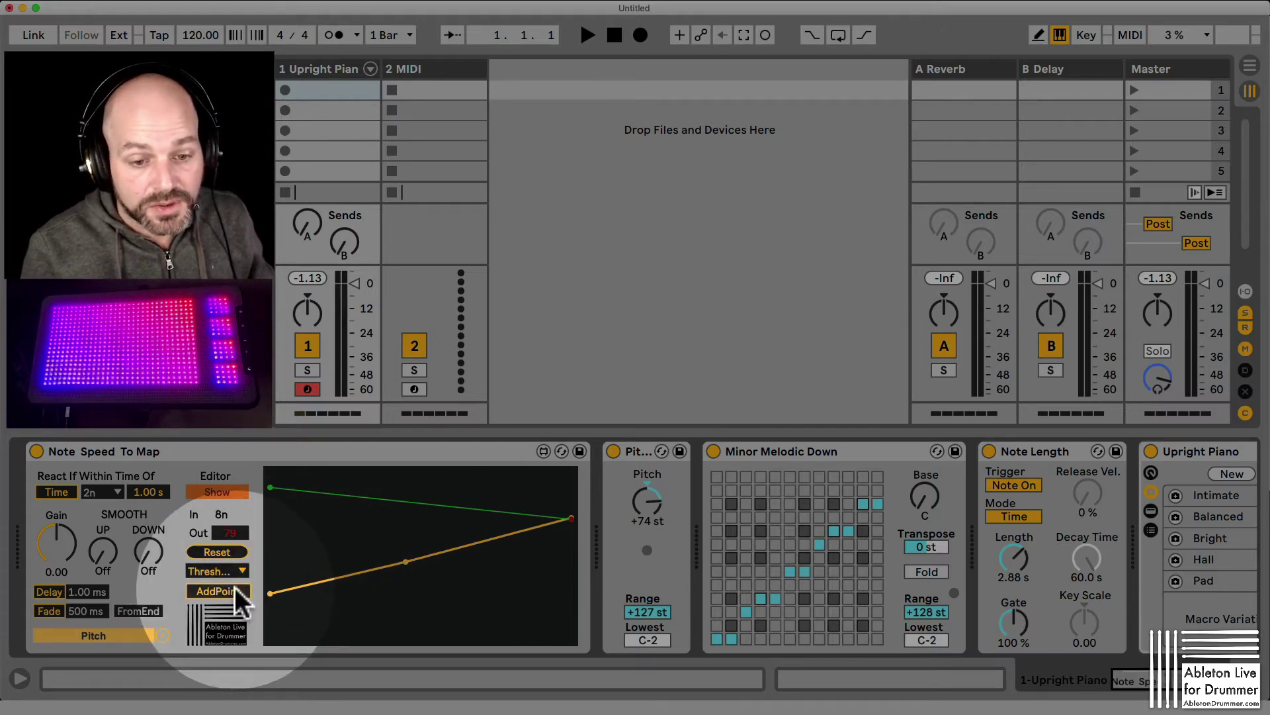
{"action": "left_click", "coordinate": [219, 590]}
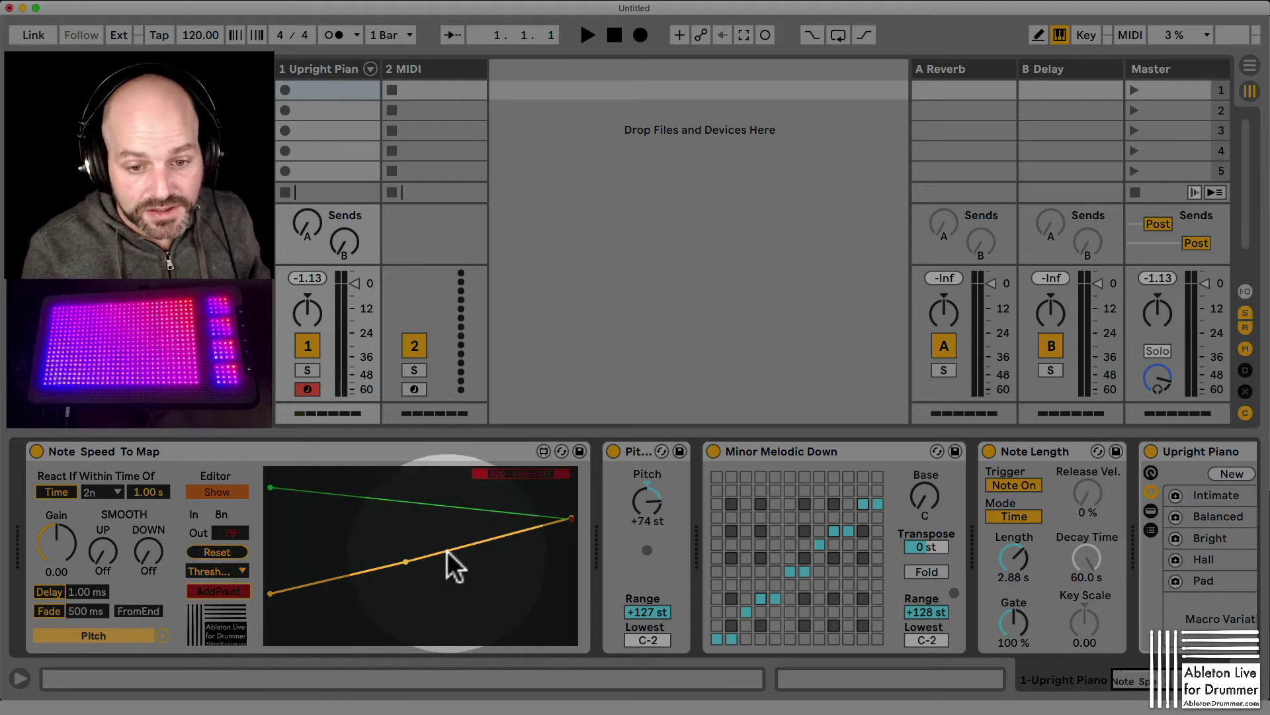
{"action": "left_click", "coordinate": [435, 553]}
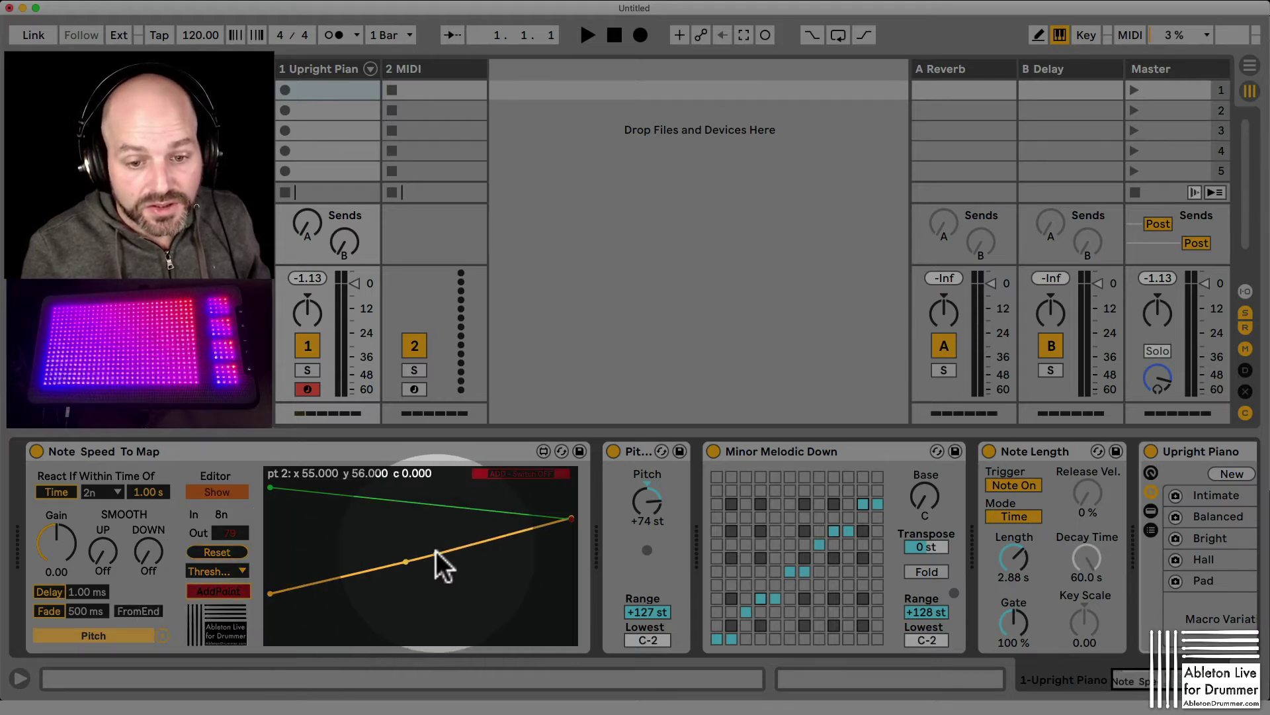
{"action": "left_click", "coordinate": [233, 590]}
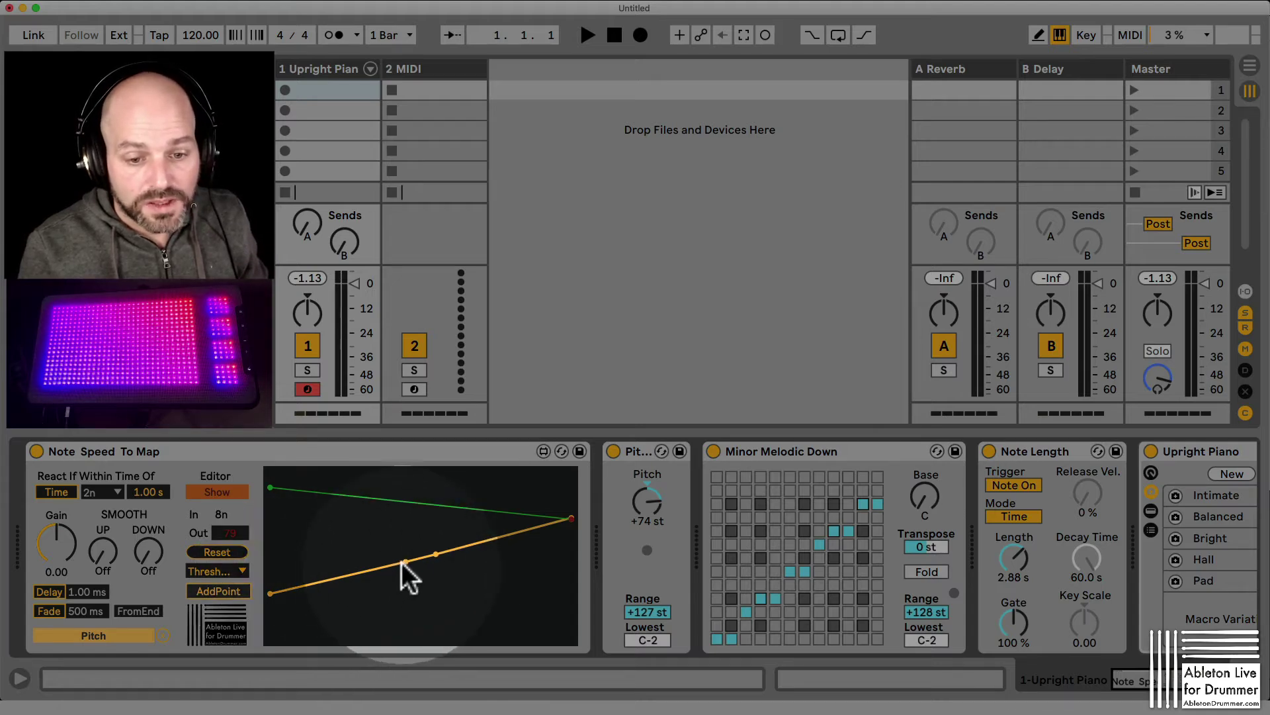
Shape the two middle points into a peak and a dip, and bend the segment between them downward and upward.
{"action": "left_click_drag", "start_coordinate": [402, 561], "coordinate": [467, 586]}
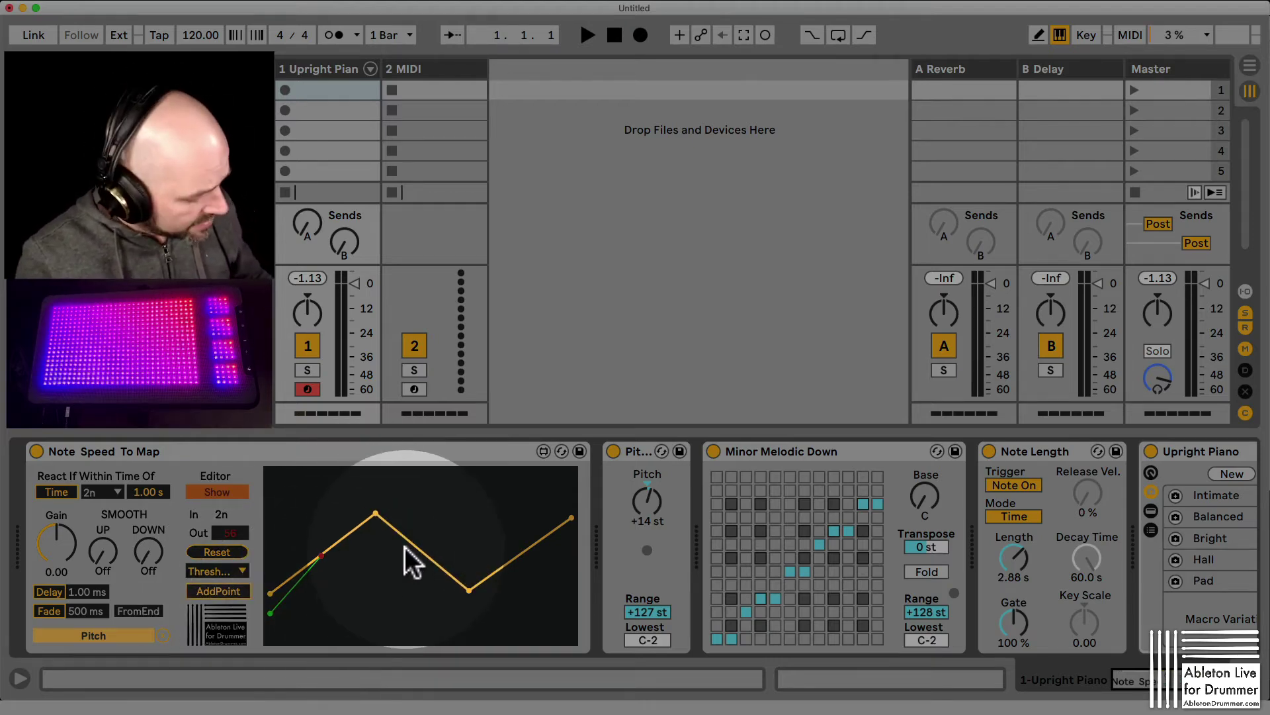
{"action": "left_click_drag", "start_coordinate": [429, 570], "coordinate": [428, 615]}
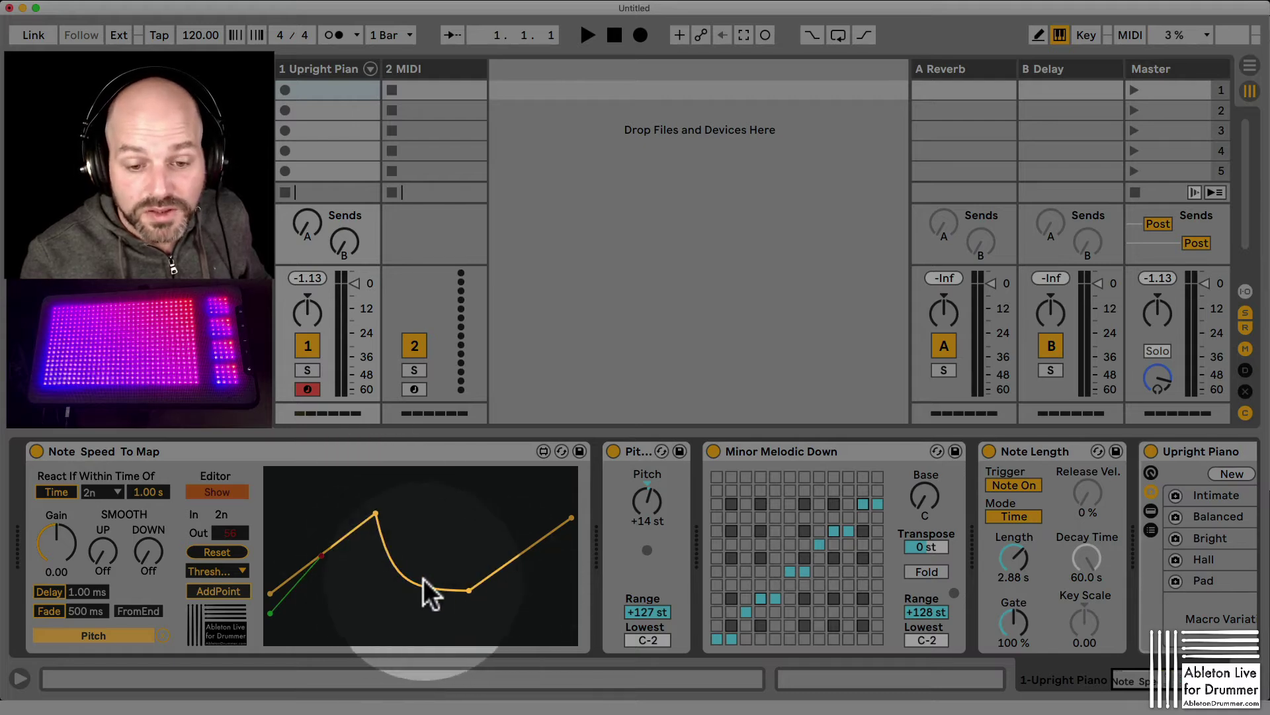
{"action": "mouse_move", "coordinate": [411, 600]}
{"action": "left_mouse_down"}
{"action": "mouse_move", "coordinate": [411, 622]}
{"action": "mouse_move", "coordinate": [411, 582]}
{"action": "left_mouse_up"}
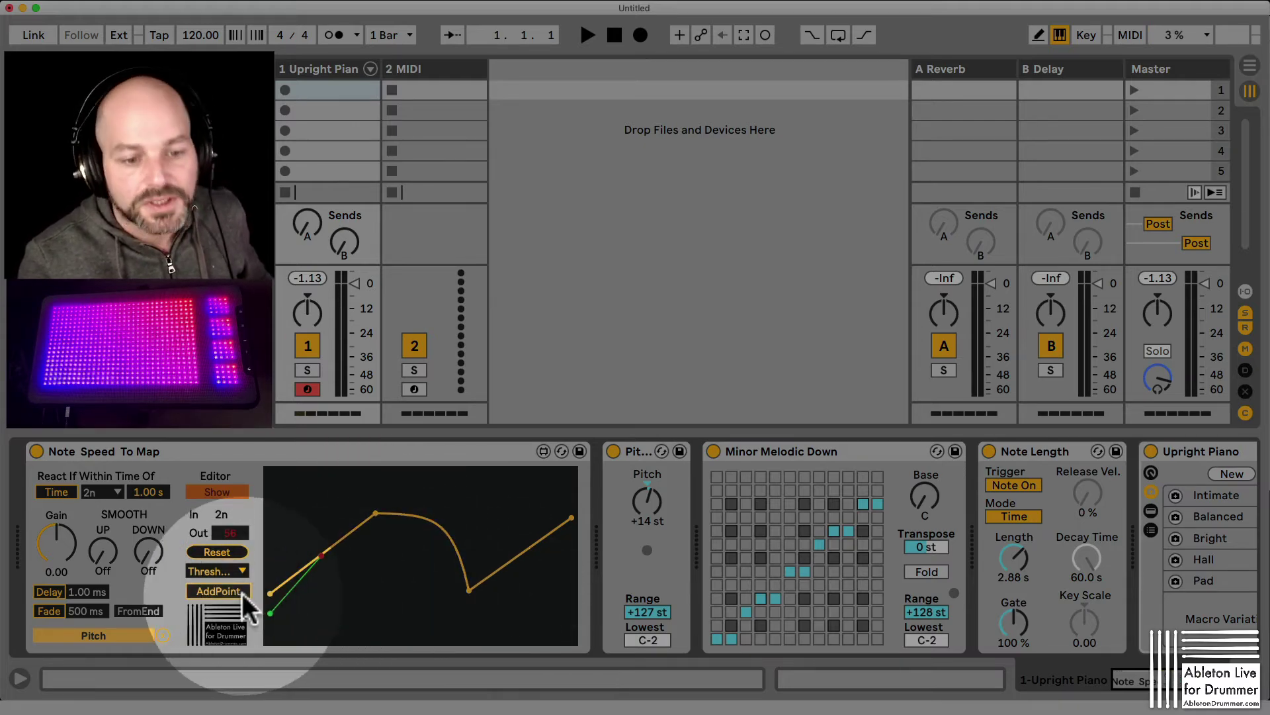
Reset the Note Speed To Map curve to its default straight line.
{"action": "left_click", "coordinate": [219, 552]}
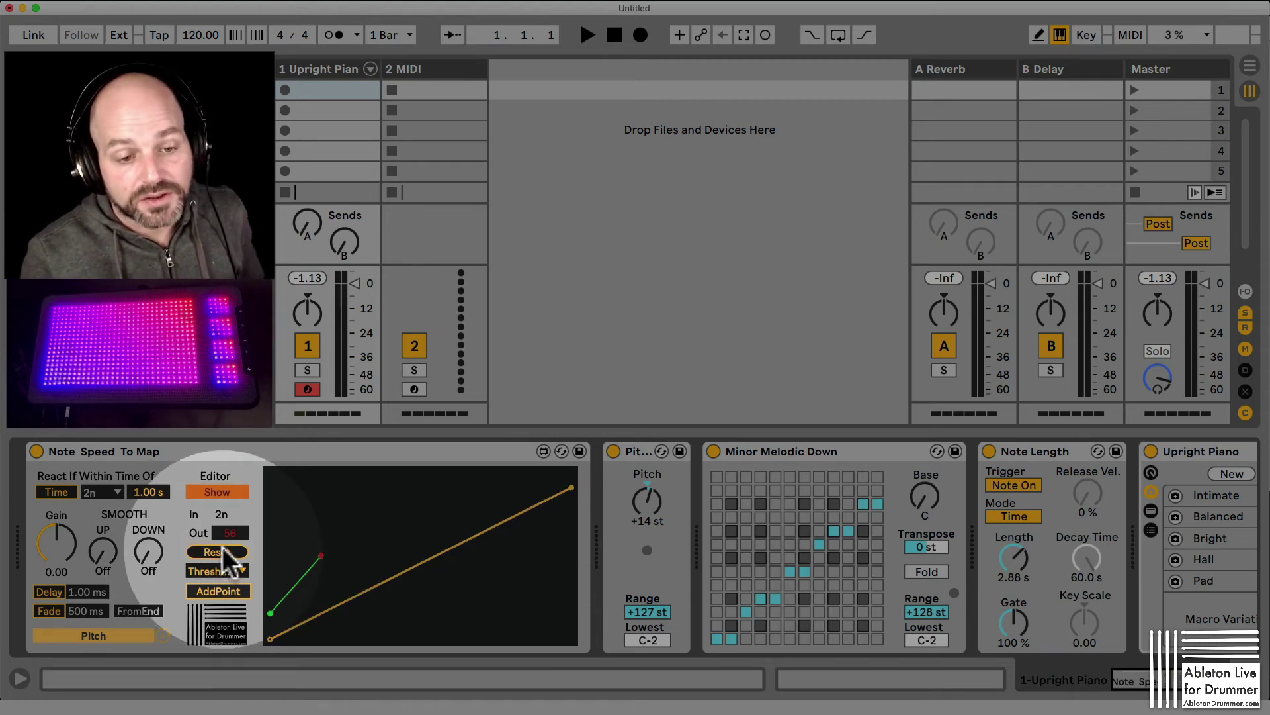
{"action": "left_click", "coordinate": [208, 491]}
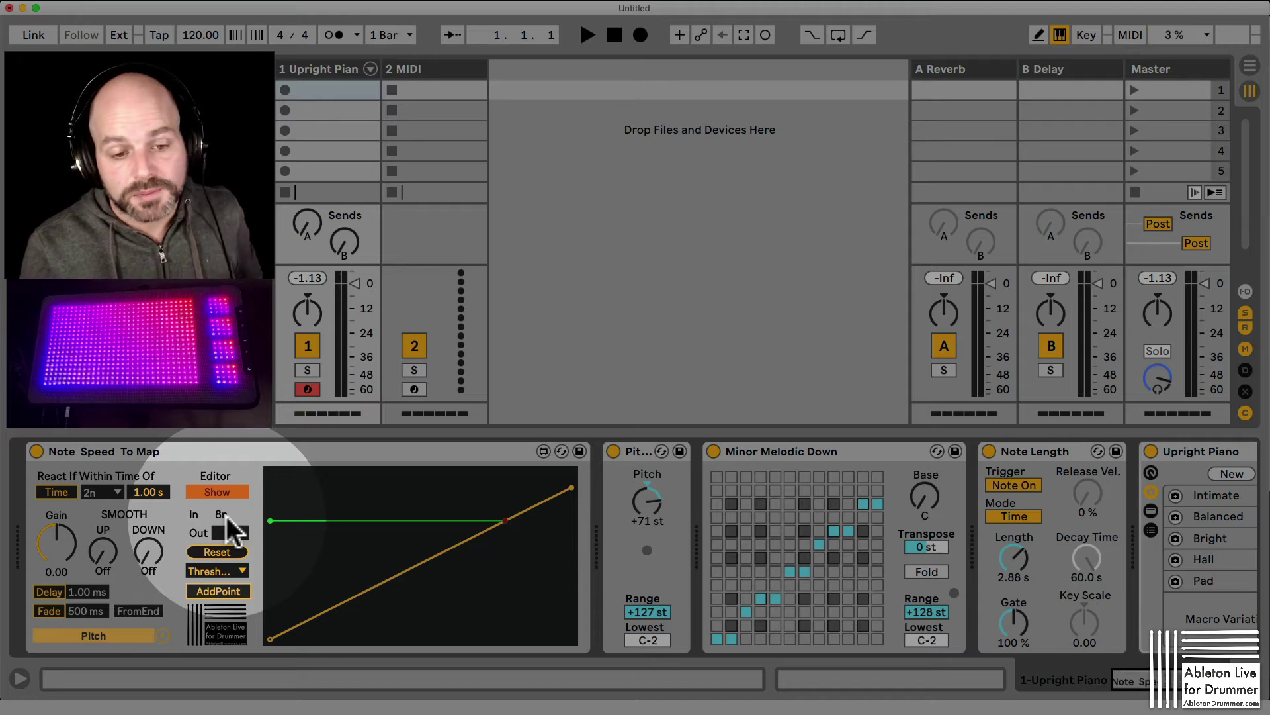
{"action": "left_click", "coordinate": [307, 341]}
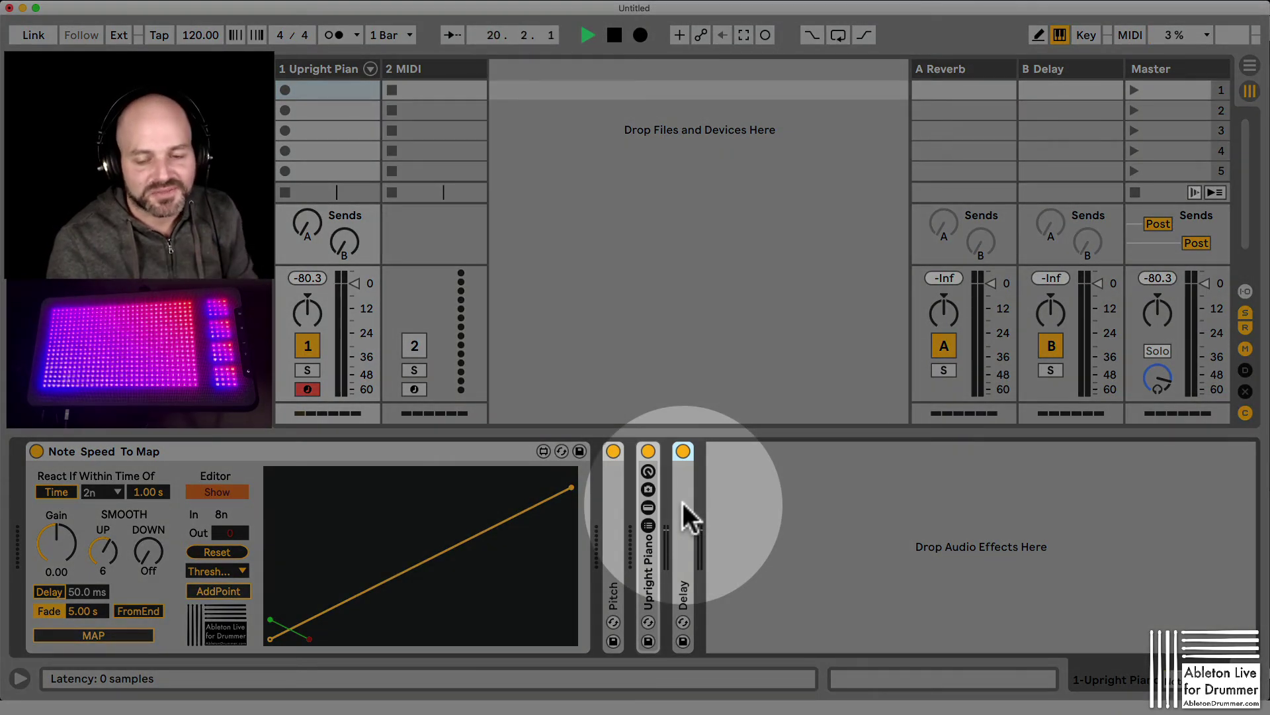
Unfold the Delay device, try its Dry/Wet up to 90 % and return it to 0.0 %.
{"action": "double_click", "coordinate": [683, 503]}
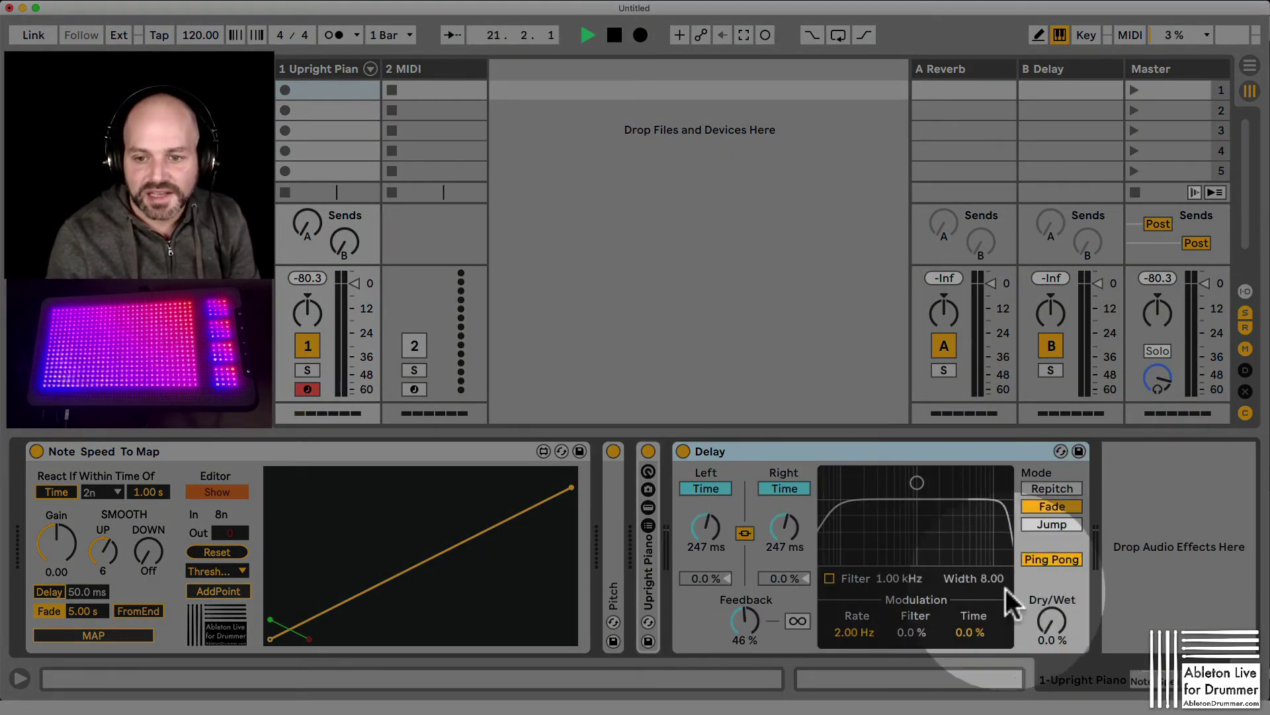
{"action": "left_click_drag", "start_coordinate": [1053, 622], "coordinate": [1053, 588]}
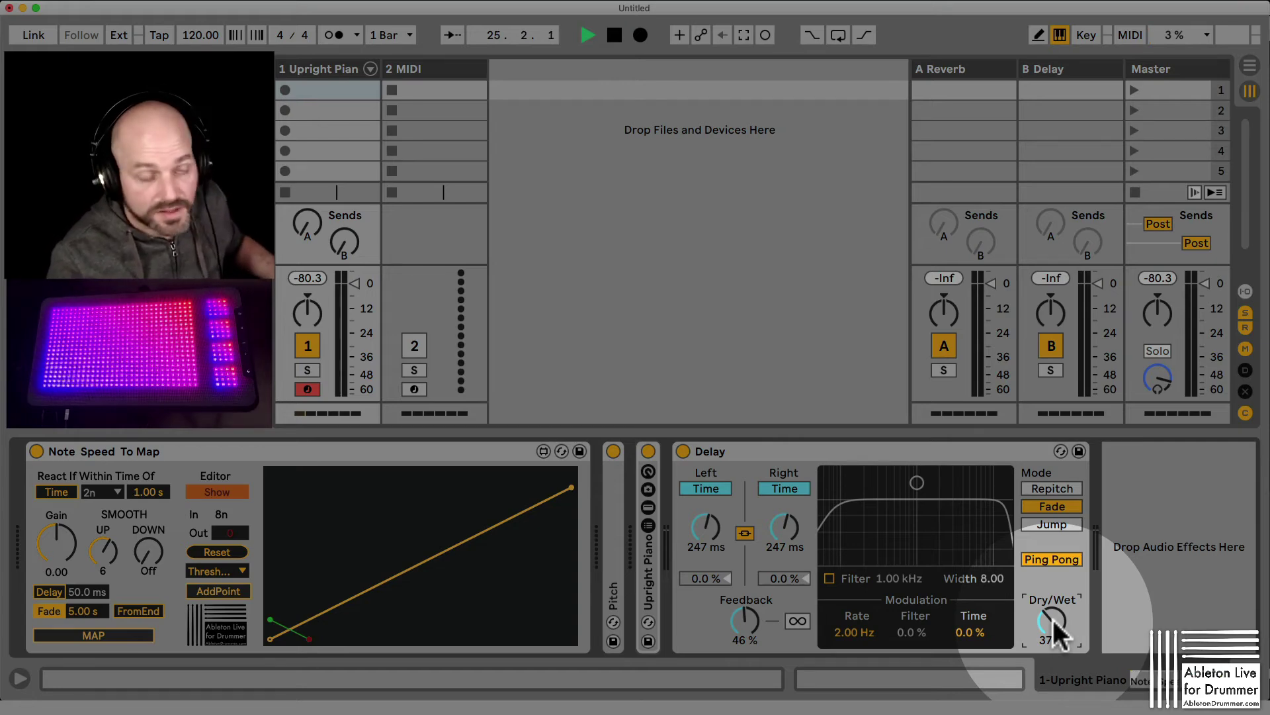
{"action": "left_click_drag", "start_coordinate": [1053, 628], "coordinate": [1051, 547]}
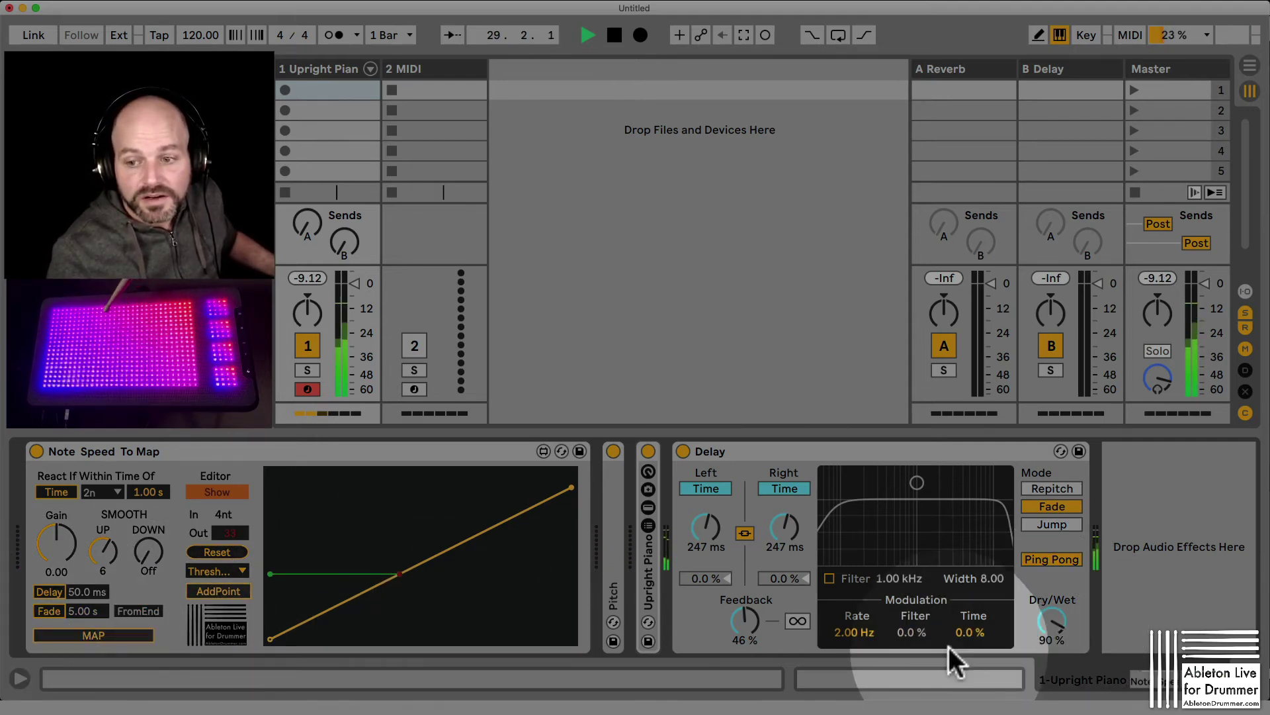
{"action": "mouse_move", "coordinate": [1061, 628]}
{"action": "left_mouse_down"}
{"action": "mouse_move", "coordinate": [1058, 638]}
{"action": "mouse_move", "coordinate": [1052, 625]}
{"action": "left_mouse_up"}
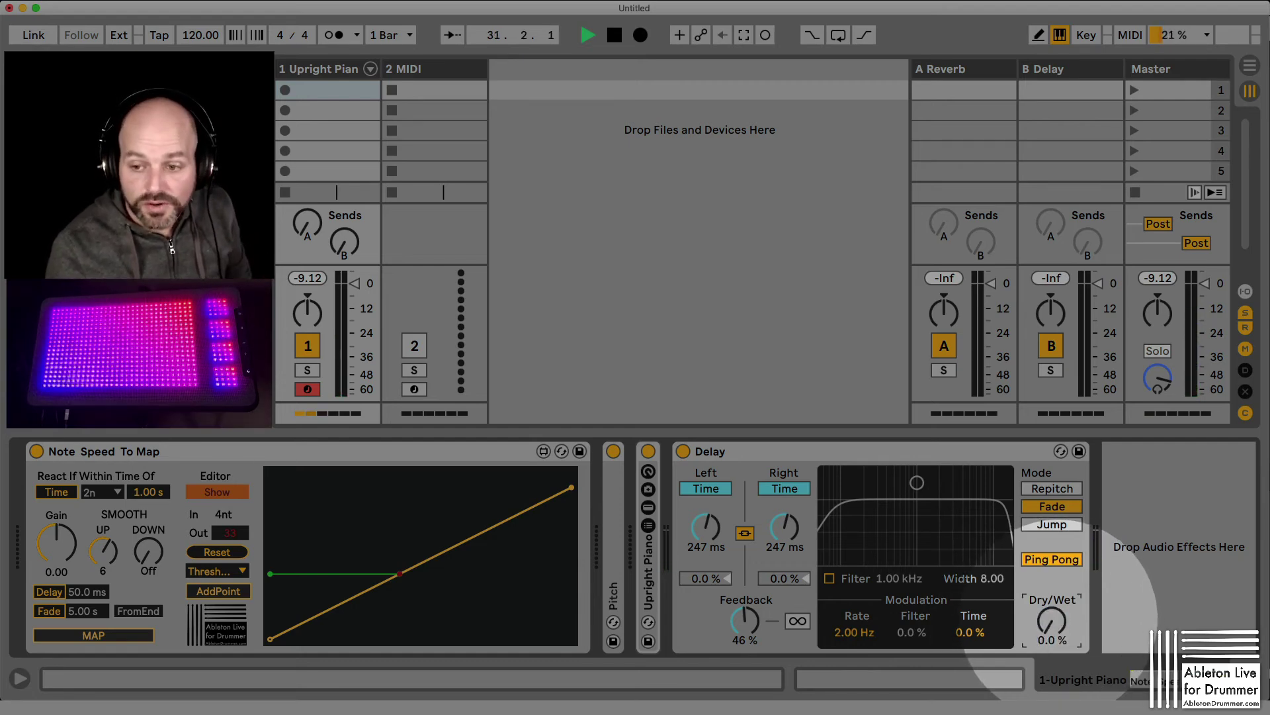
Map Note Speed To Map to the Dry/Wet control of the Delay.
{"action": "left_click", "coordinate": [124, 633]}
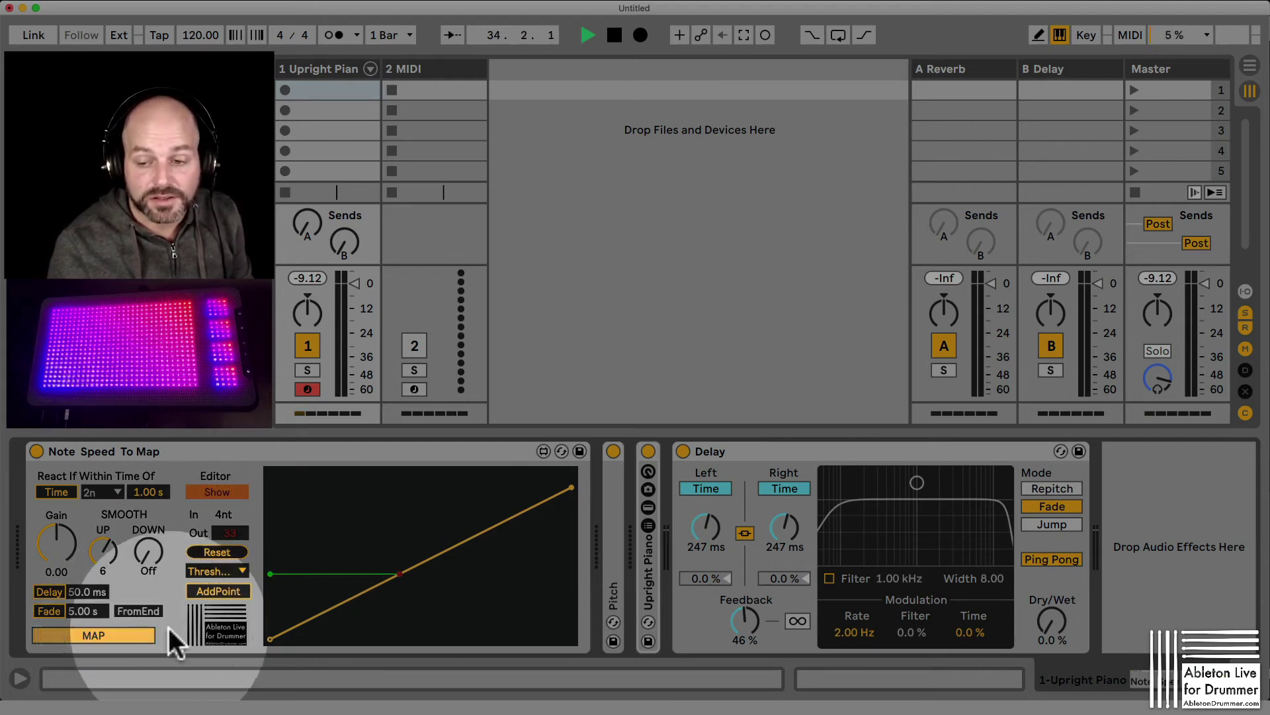
{"action": "left_click", "coordinate": [1052, 620]}
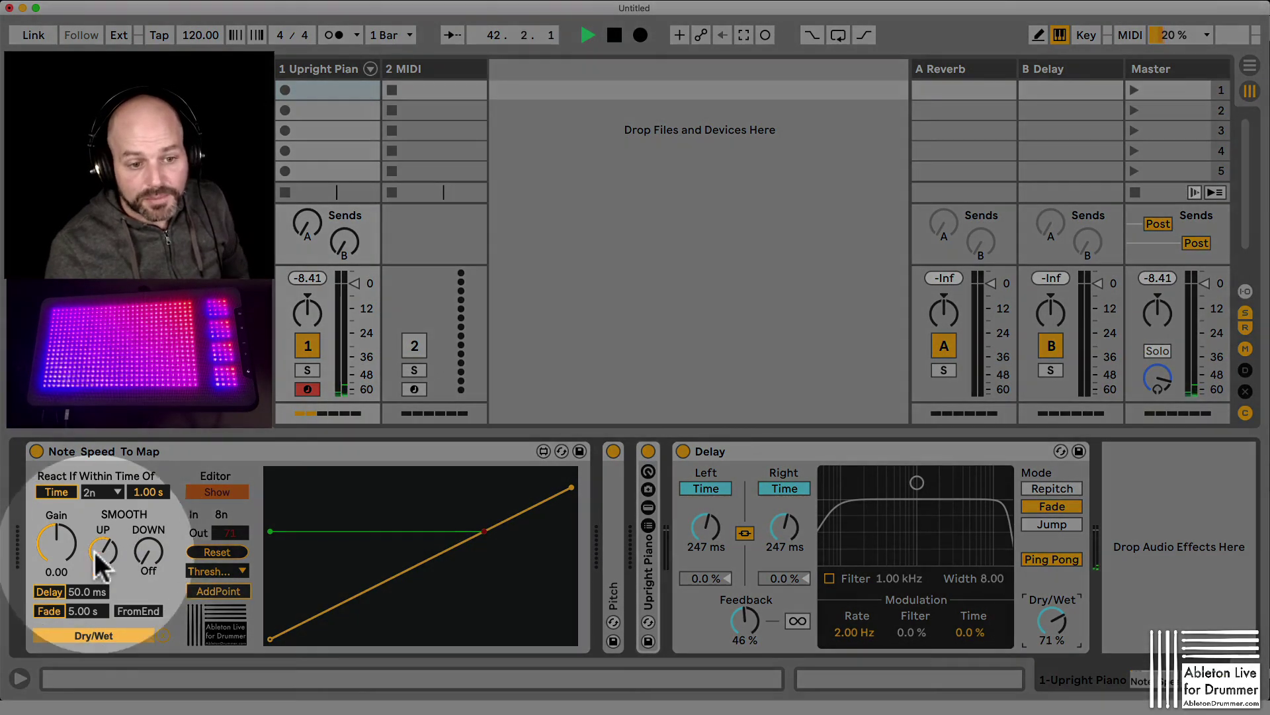
Move the Note Speed To Map curve's upper end point inward and add a point at x 25, y 0, nudged slightly rightward.
{"action": "mouse_move", "coordinate": [569, 486]}
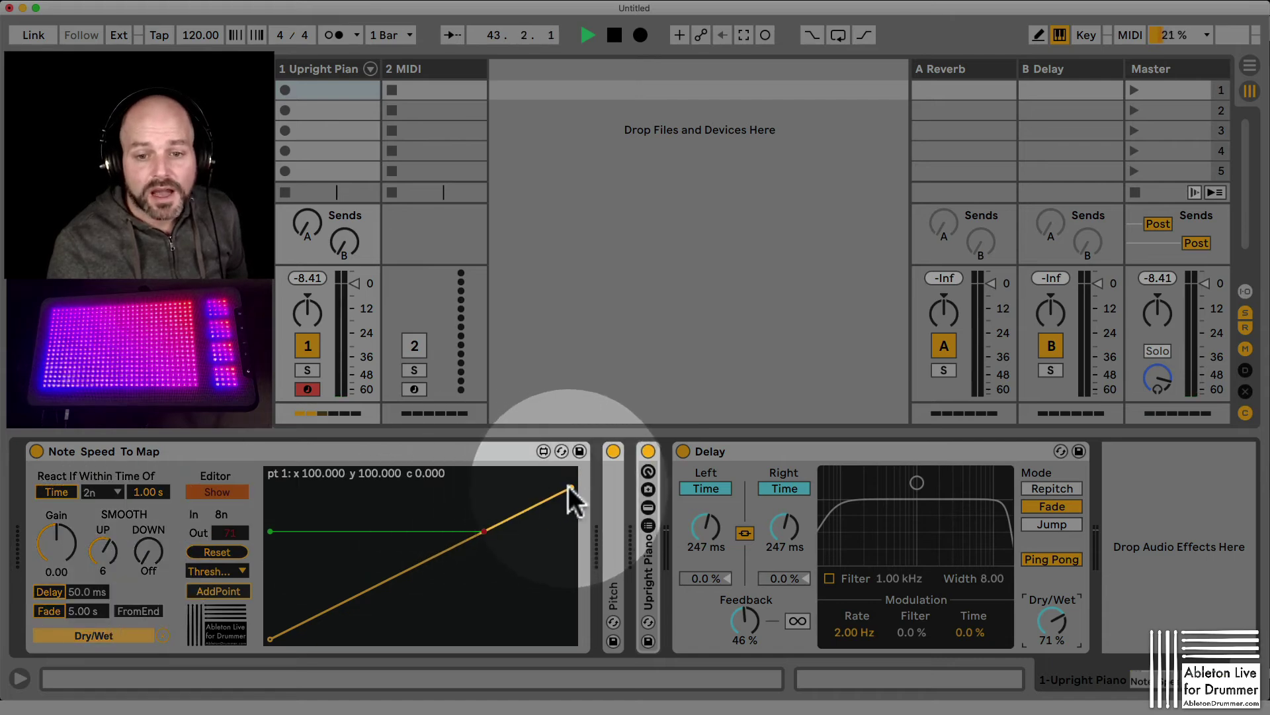
{"action": "left_click_drag", "start_coordinate": [570, 485], "coordinate": [515, 471]}
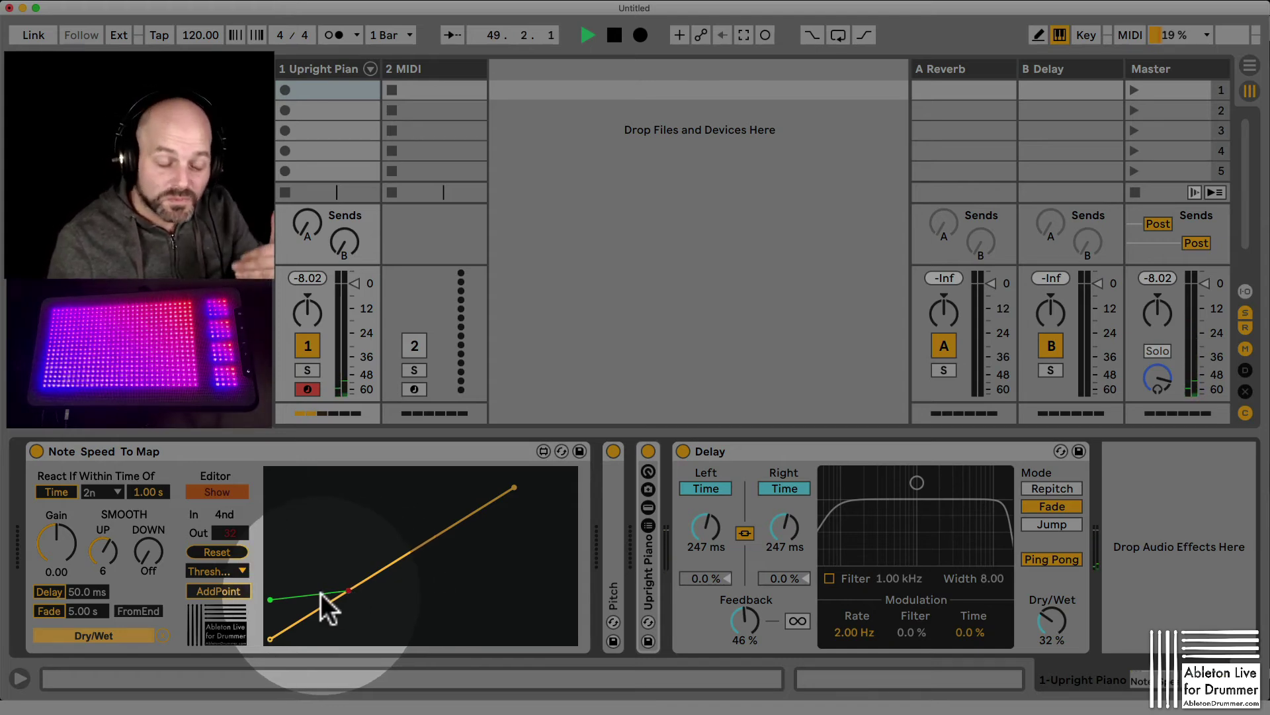
{"action": "left_click", "coordinate": [221, 585]}
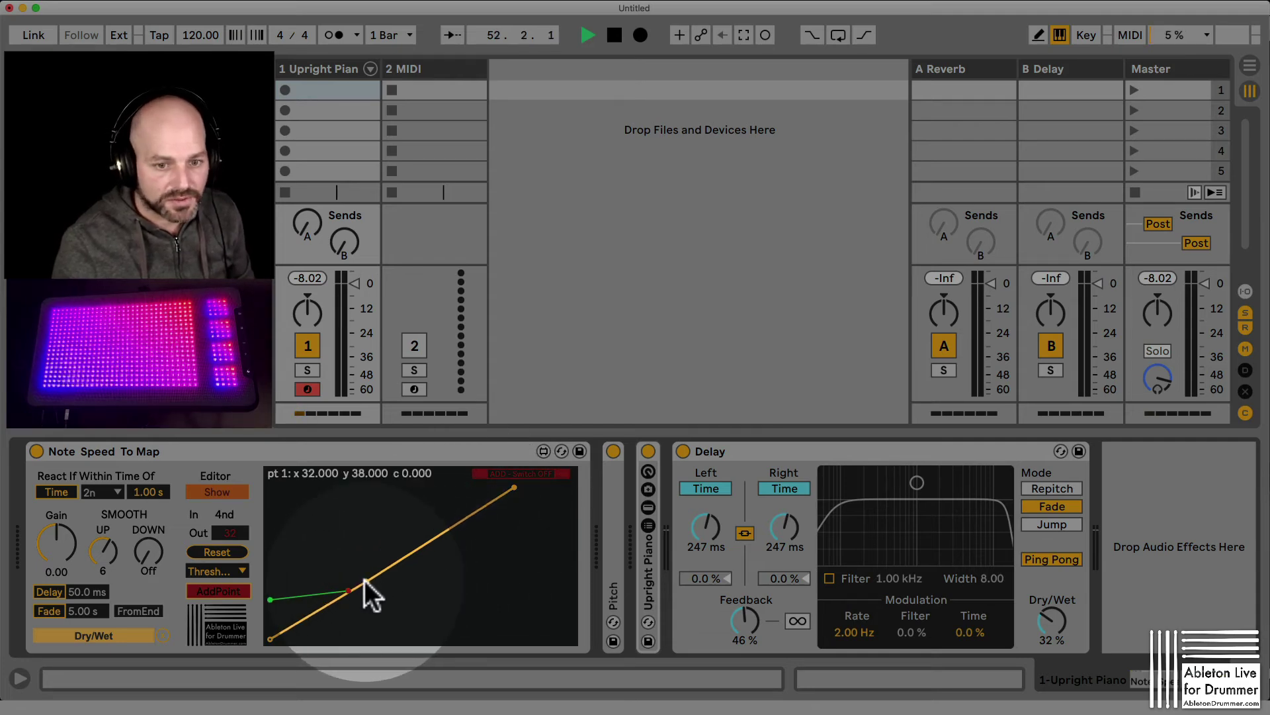
{"action": "left_click_drag", "start_coordinate": [364, 580], "coordinate": [347, 650]}
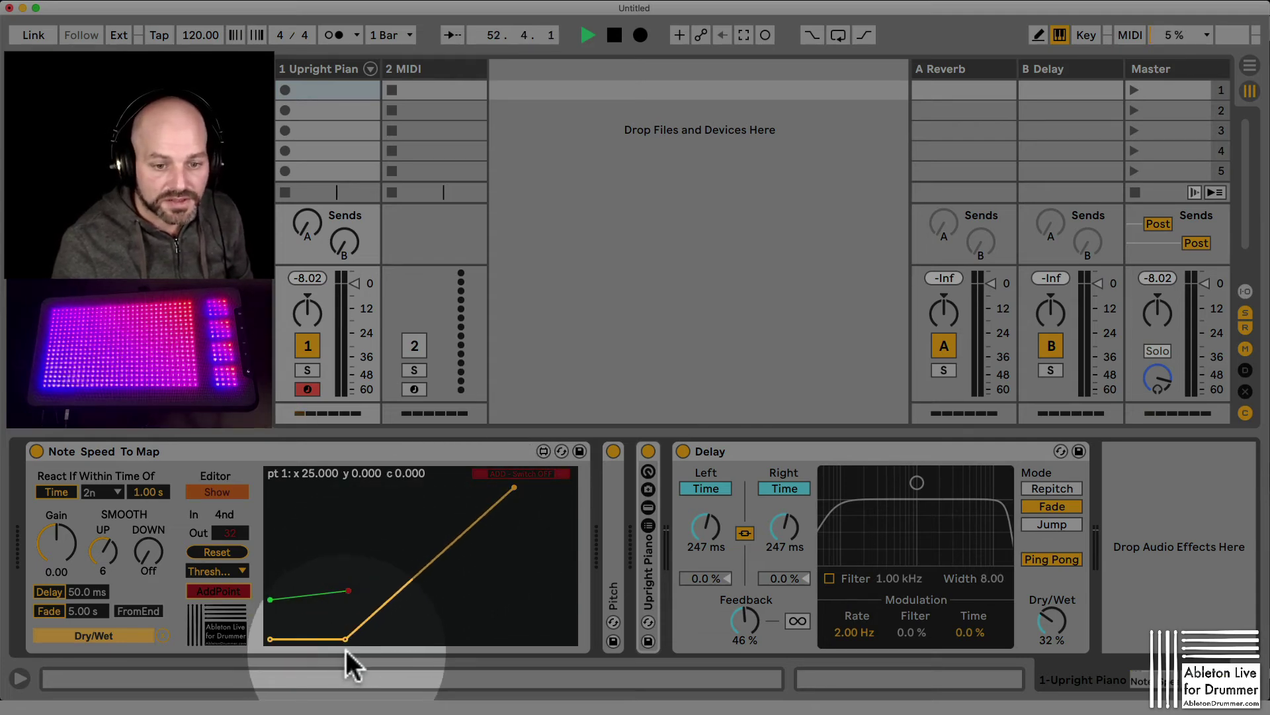
{"action": "left_click", "coordinate": [220, 590]}
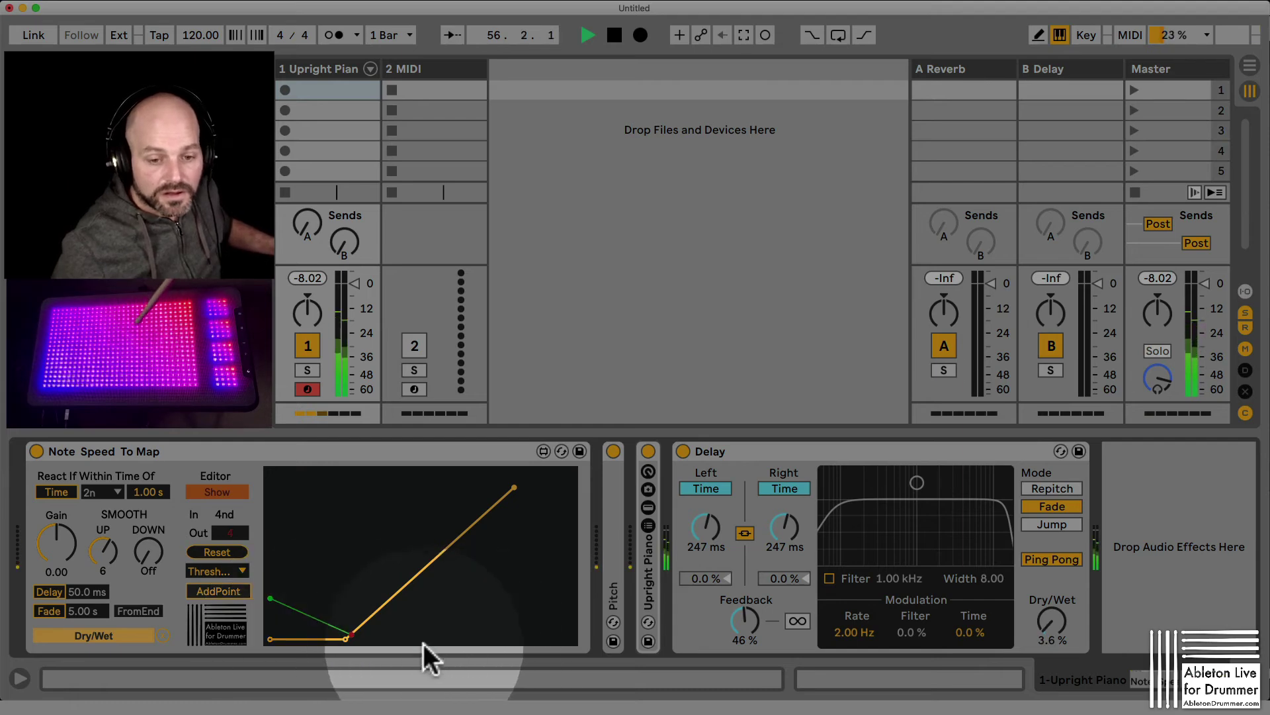
{"action": "left_click_drag", "start_coordinate": [346, 638], "coordinate": [360, 641]}
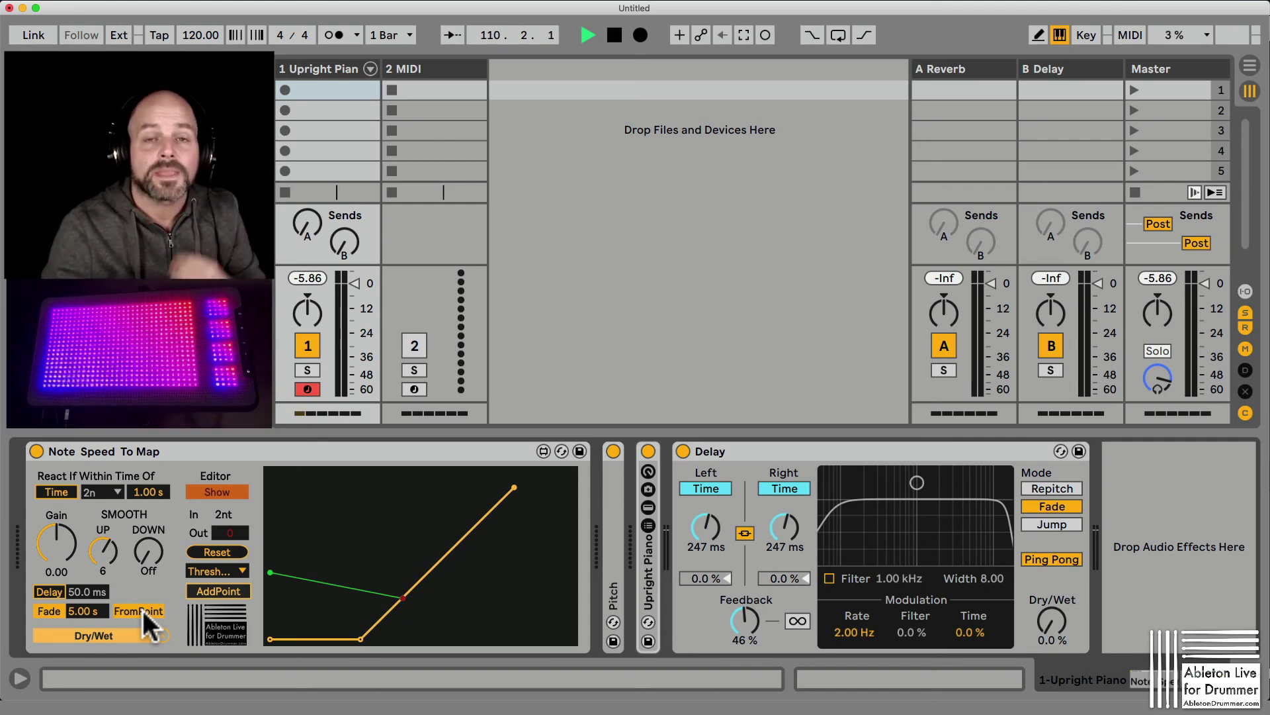
Switch the Fade start mode of Note Speed To Map to FromEnd.
{"action": "left_click", "coordinate": [143, 610]}
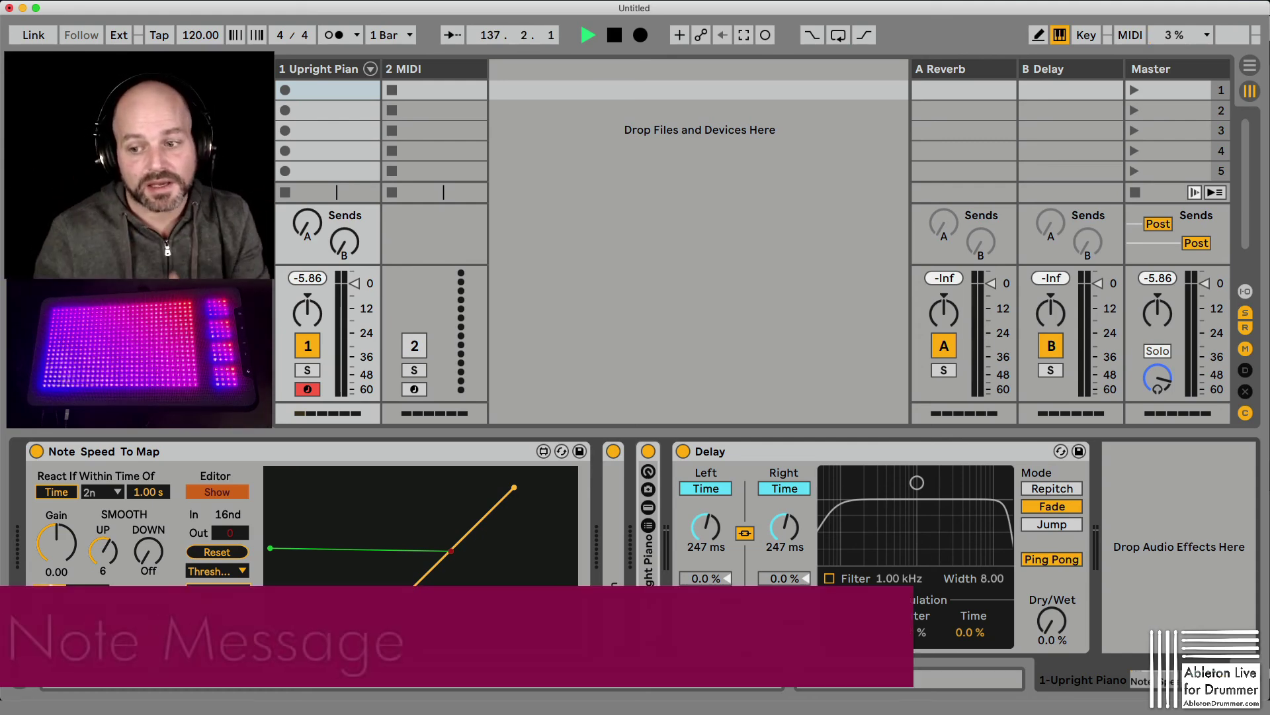
Raise the Delay's Dry/Wet manually to about 80 %.
{"action": "left_click_drag", "start_coordinate": [1062, 639], "coordinate": [1061, 591]}
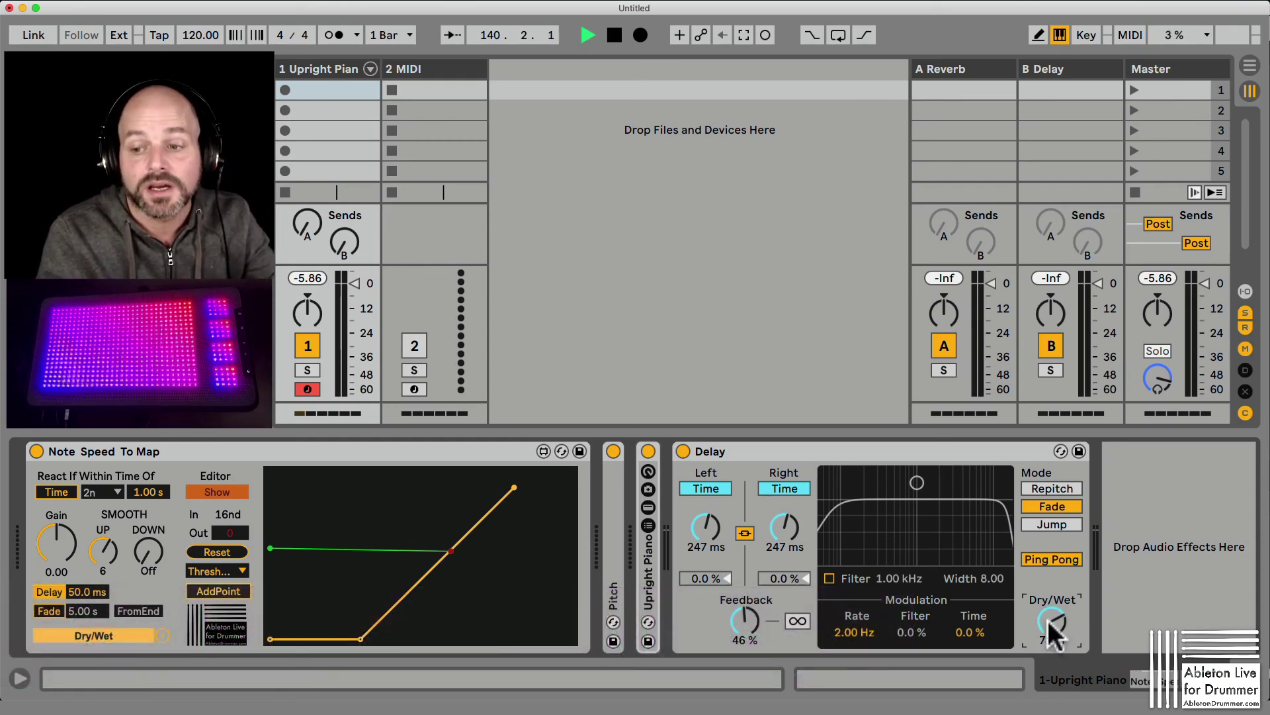
{"action": "left_click_drag", "start_coordinate": [1053, 622], "coordinate": [1053, 614]}
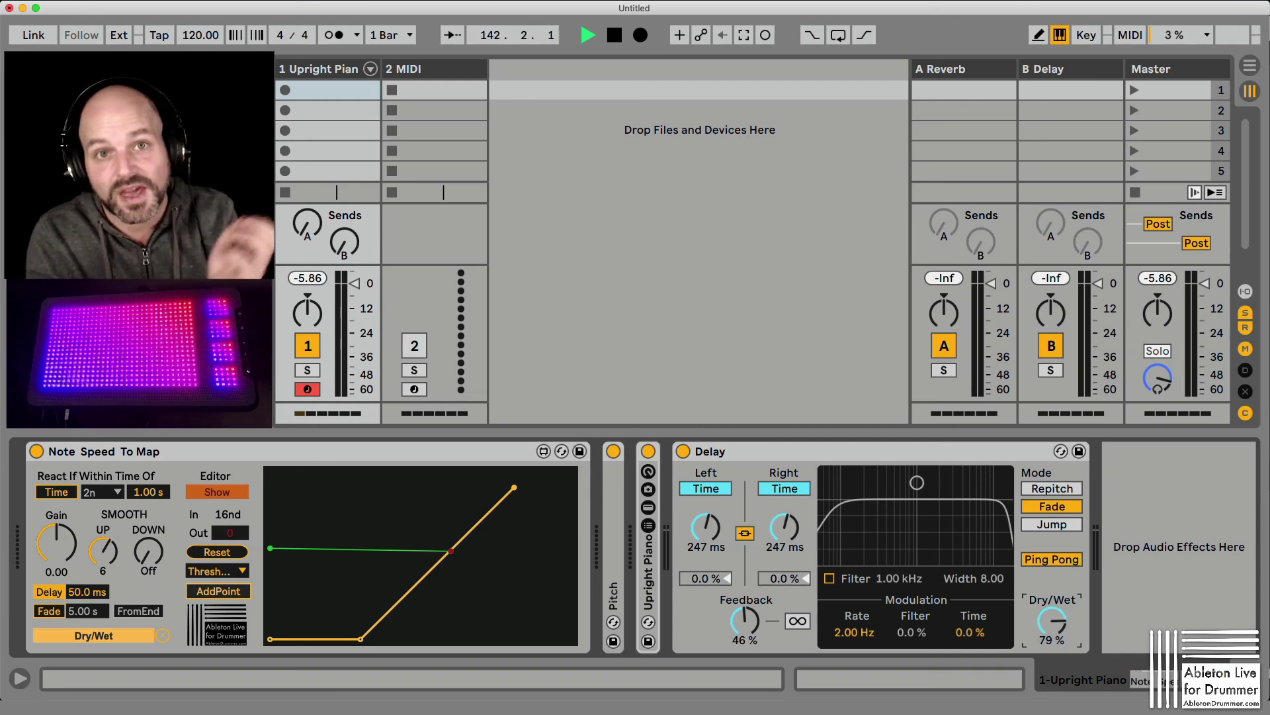
{"action": "left_click_drag", "start_coordinate": [1051, 616], "coordinate": [1050, 617]}
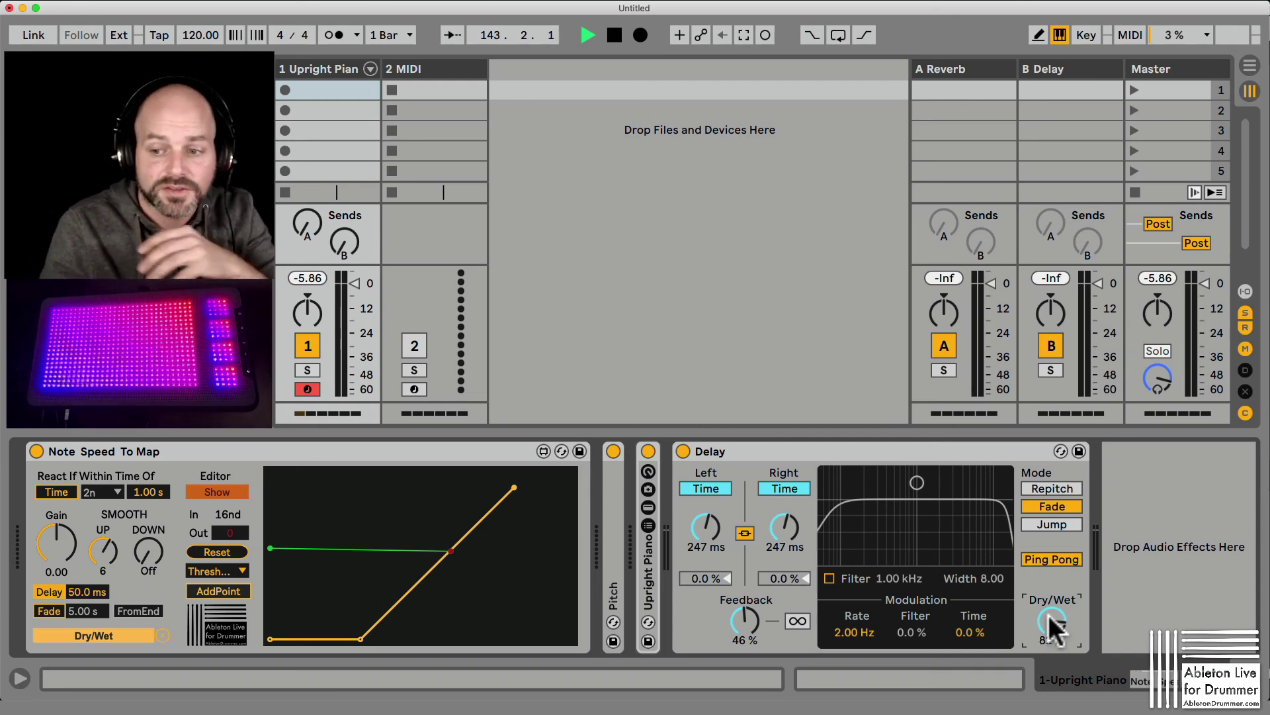